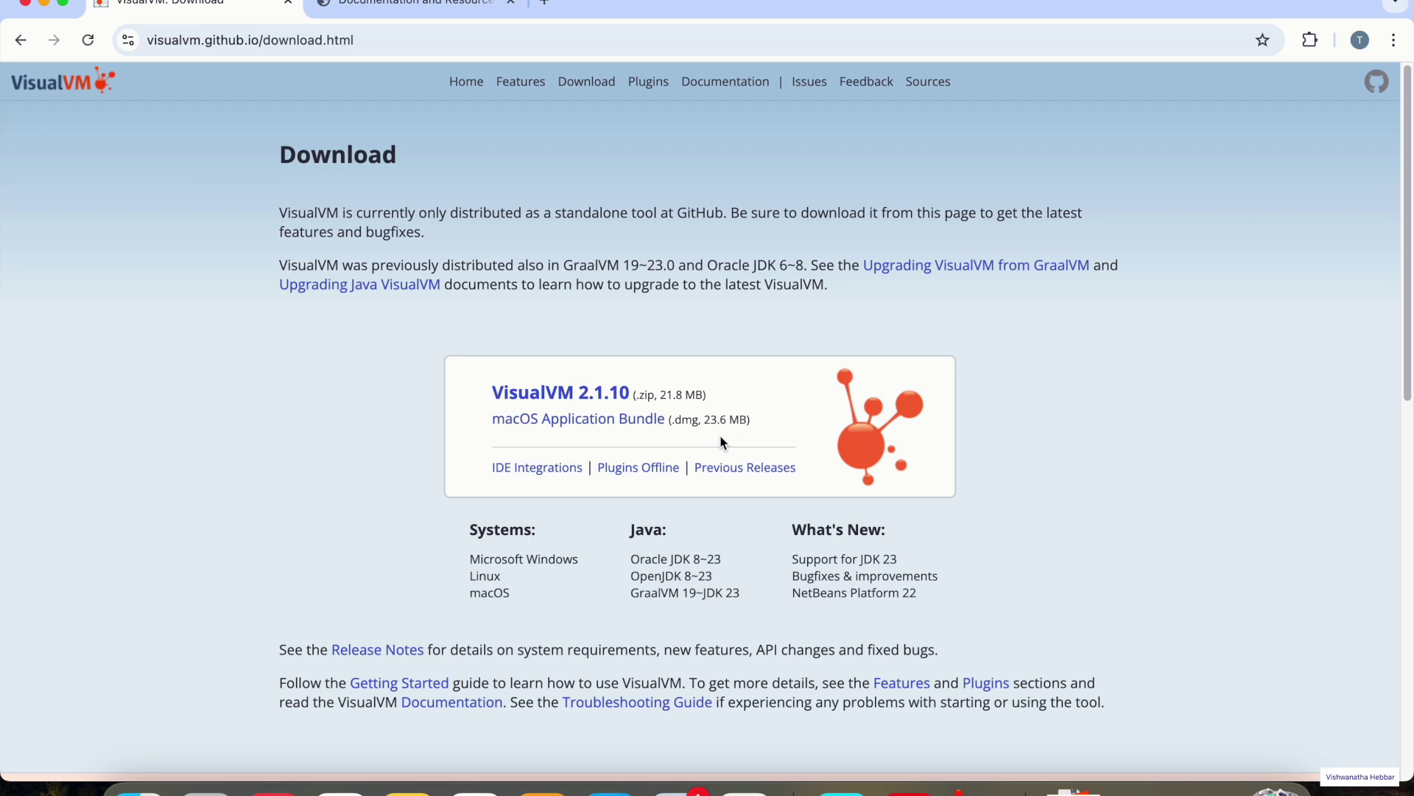
- Launch VisualVM from Spotlight search
key(super+space)
text(vi)
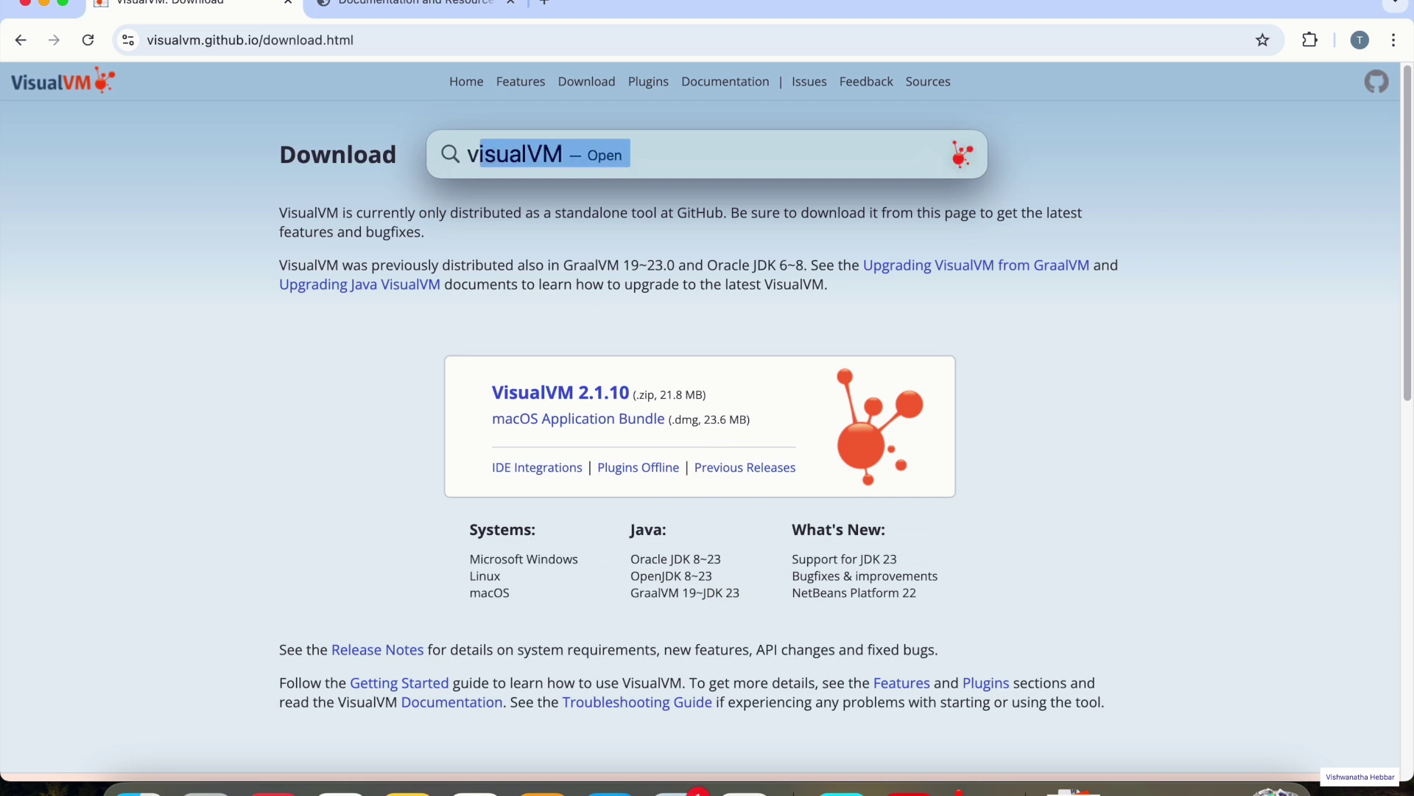
key(Return)
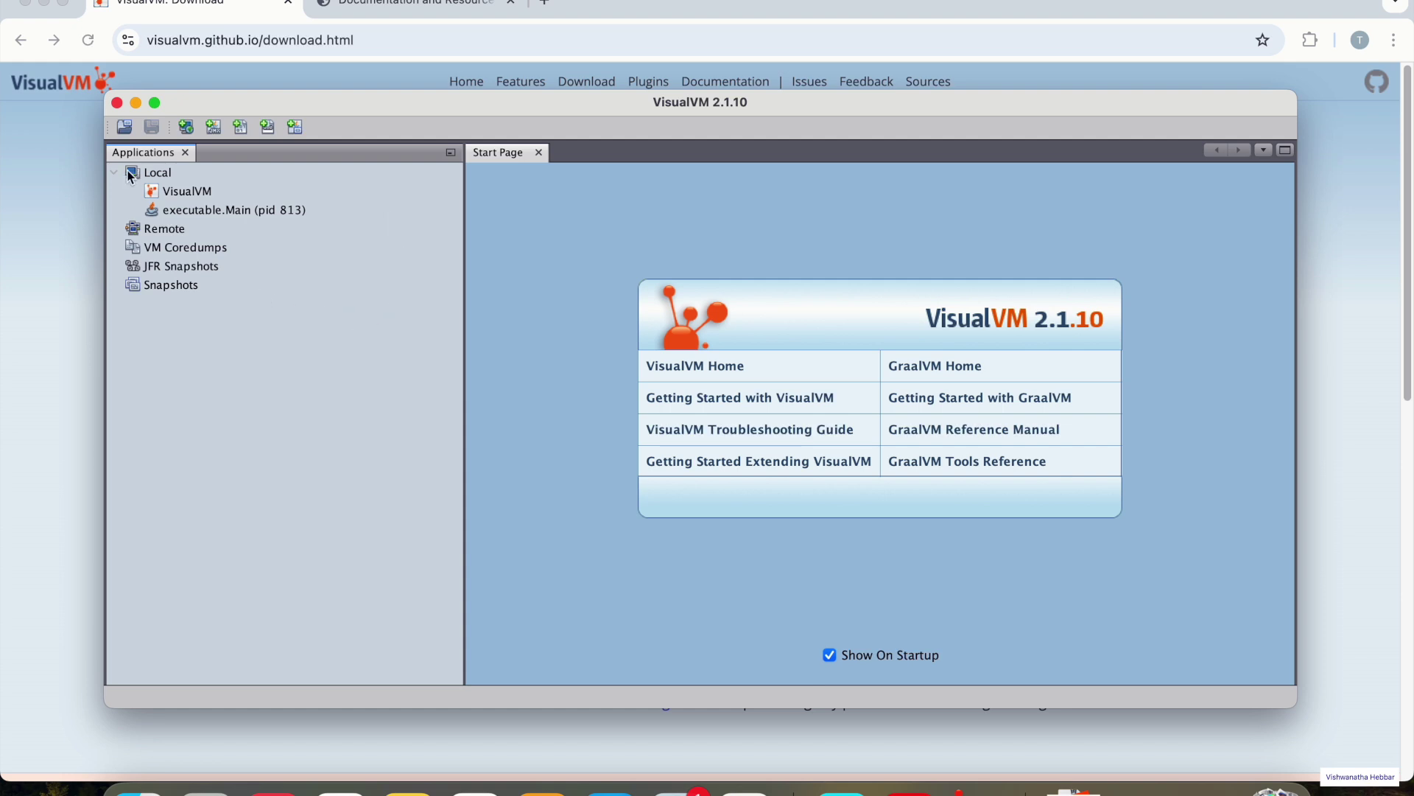
- Find the executable.Main (pid 813) process under Local applications and select it
click(172, 192)
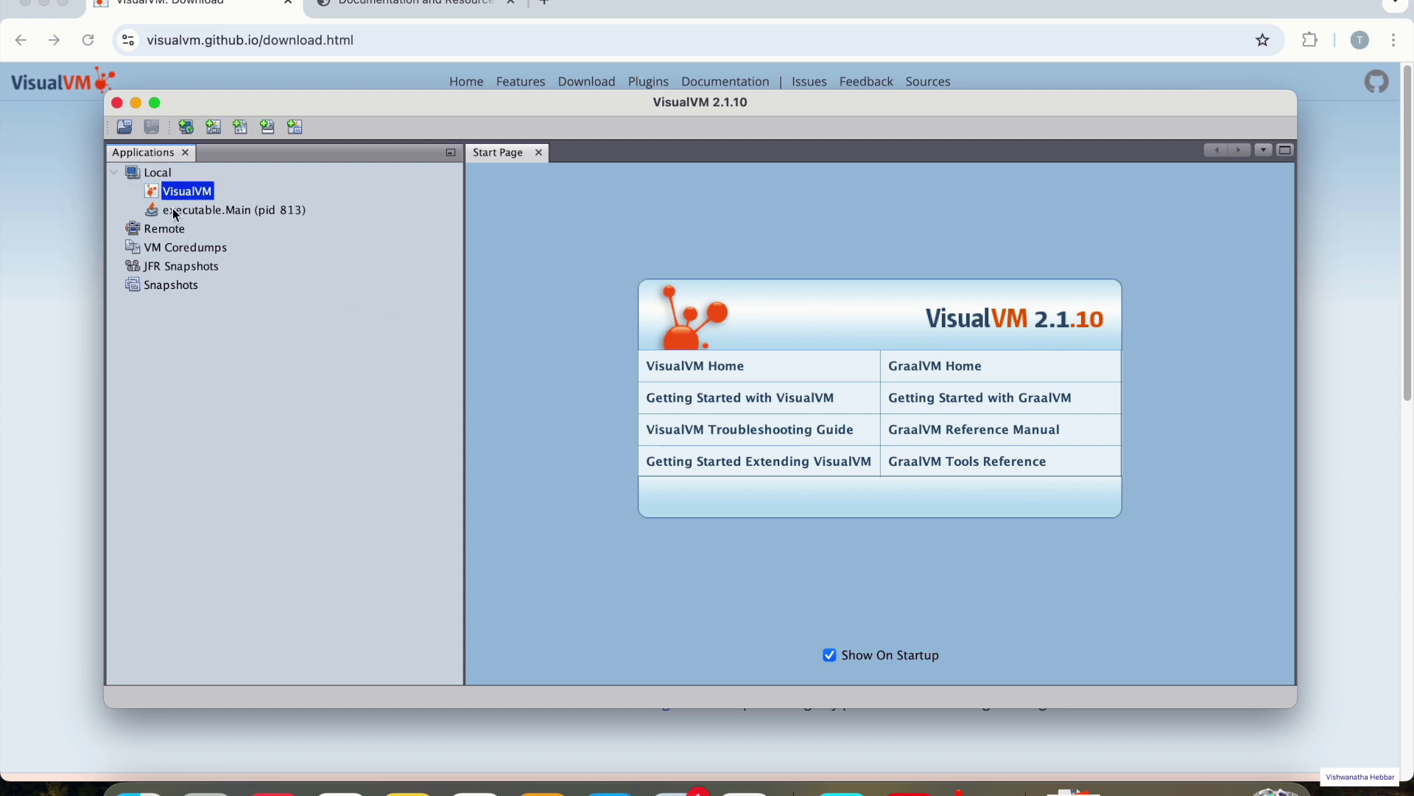
click(177, 210)
click(174, 193)
click(160, 177)
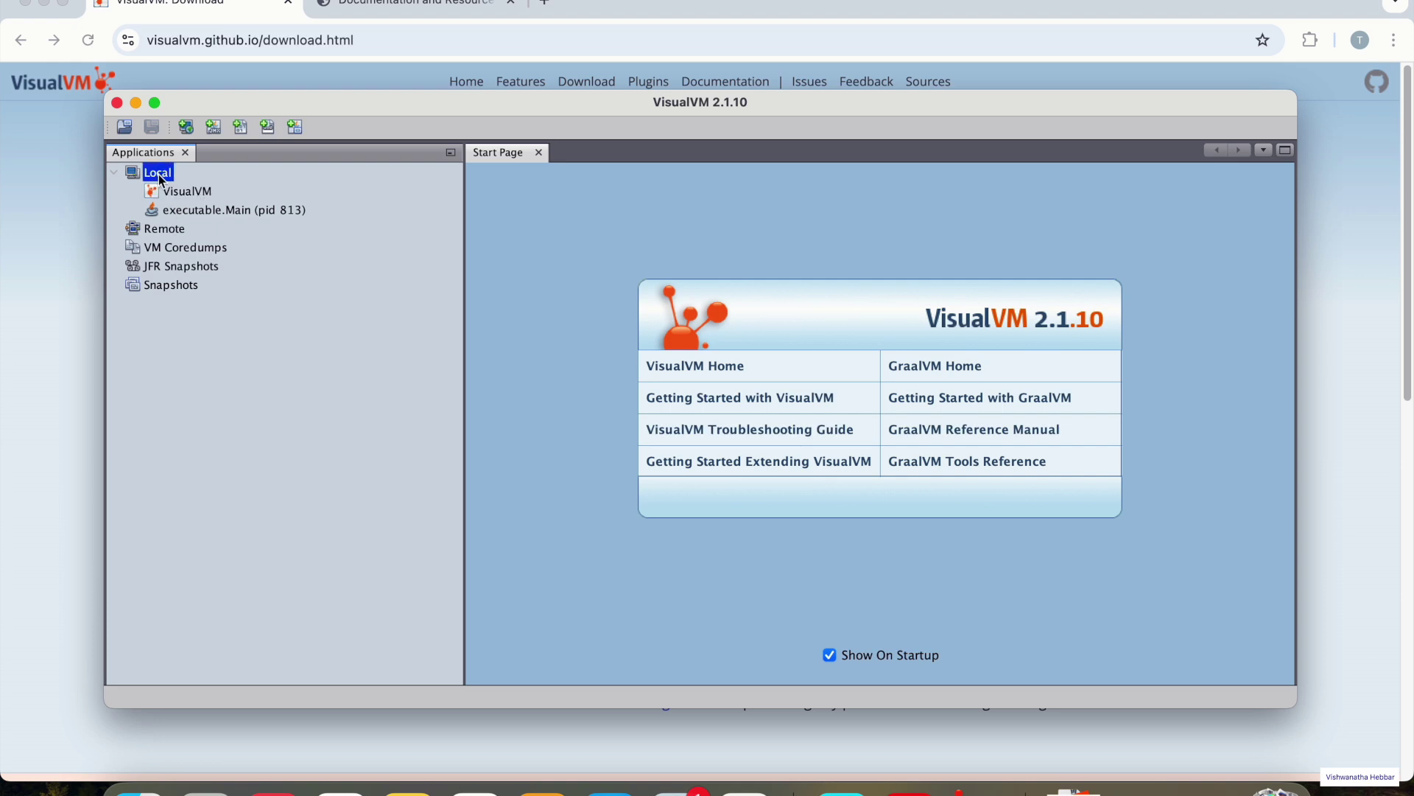
click(188, 196)
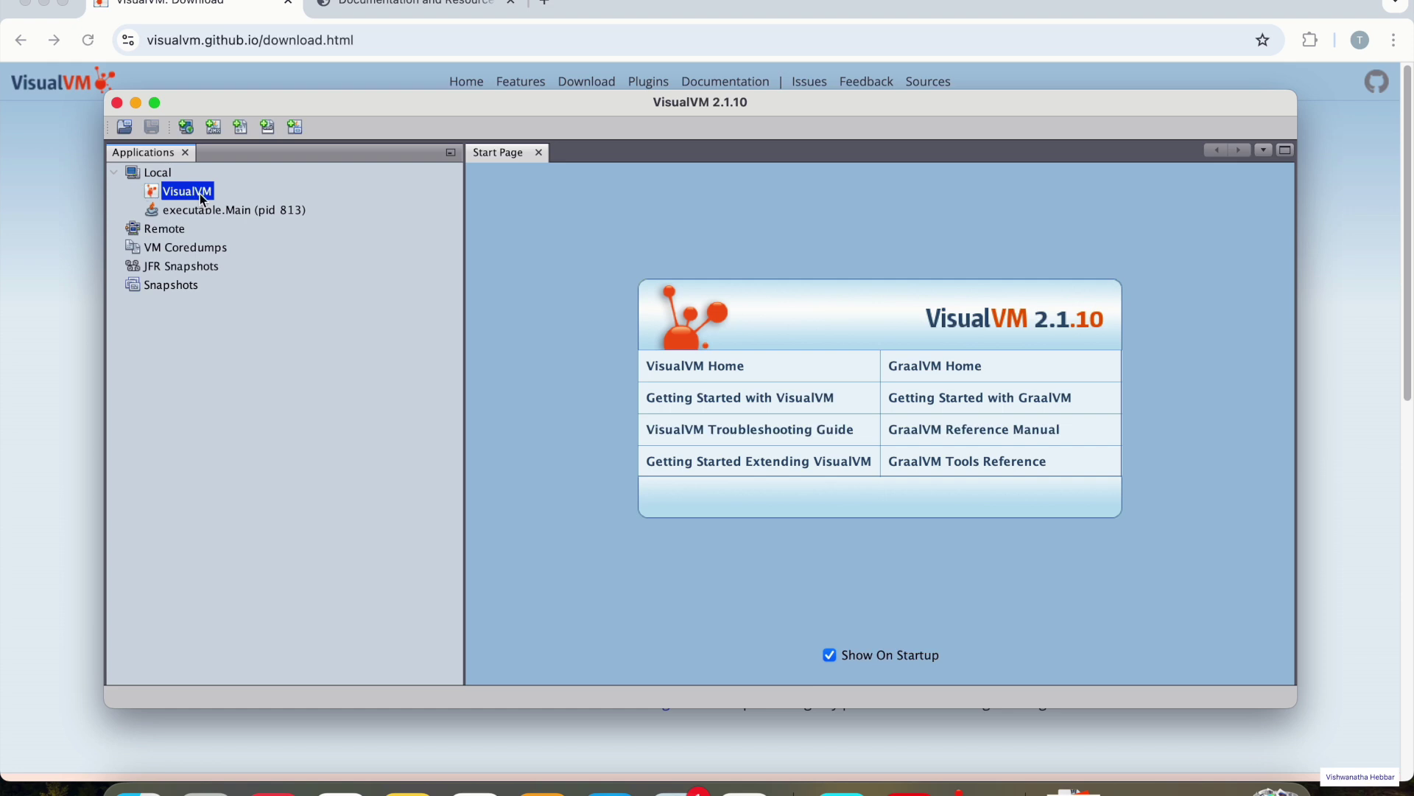
click(173, 213)
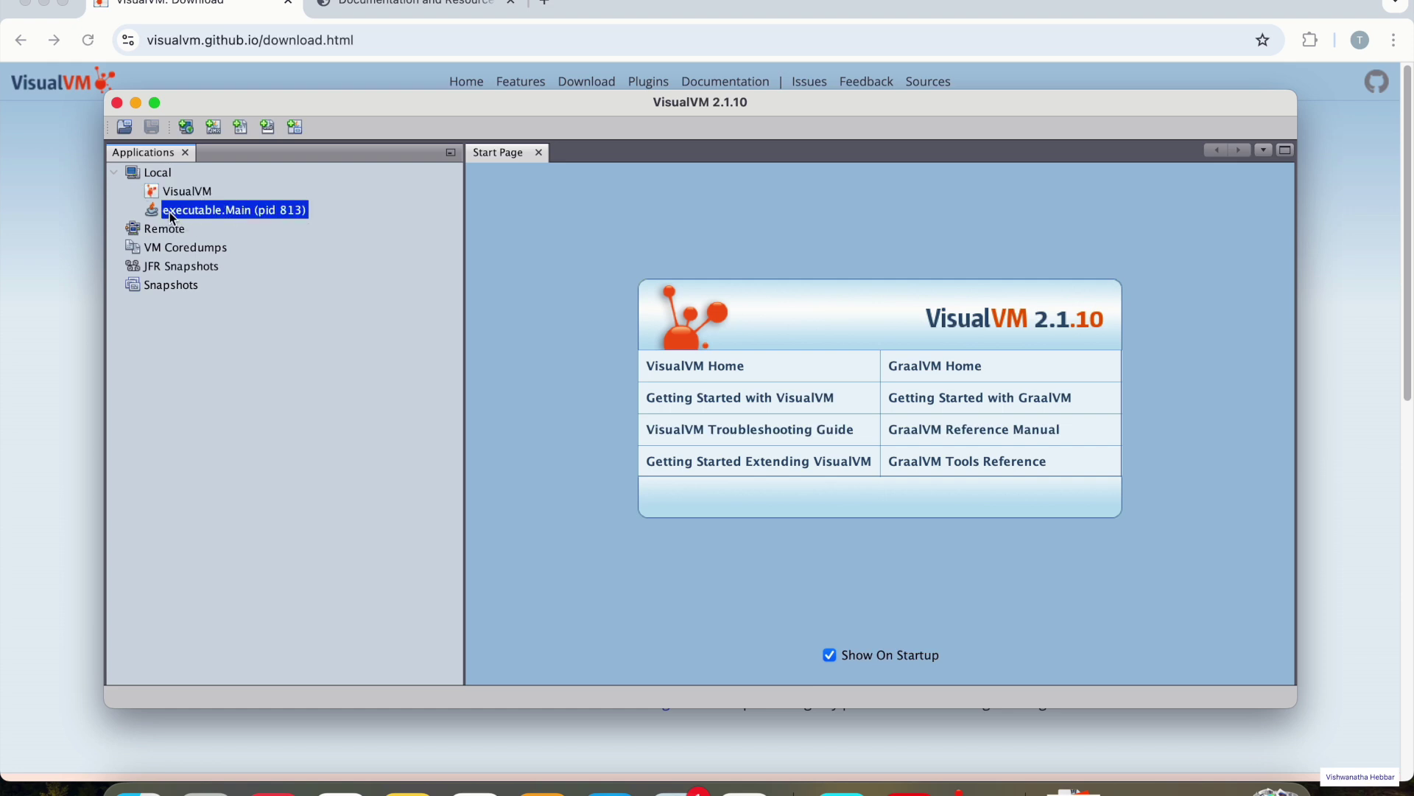
- Open executable.Main's overview System properties and highlight jenkins.war in executable-war
double_click(252, 211)
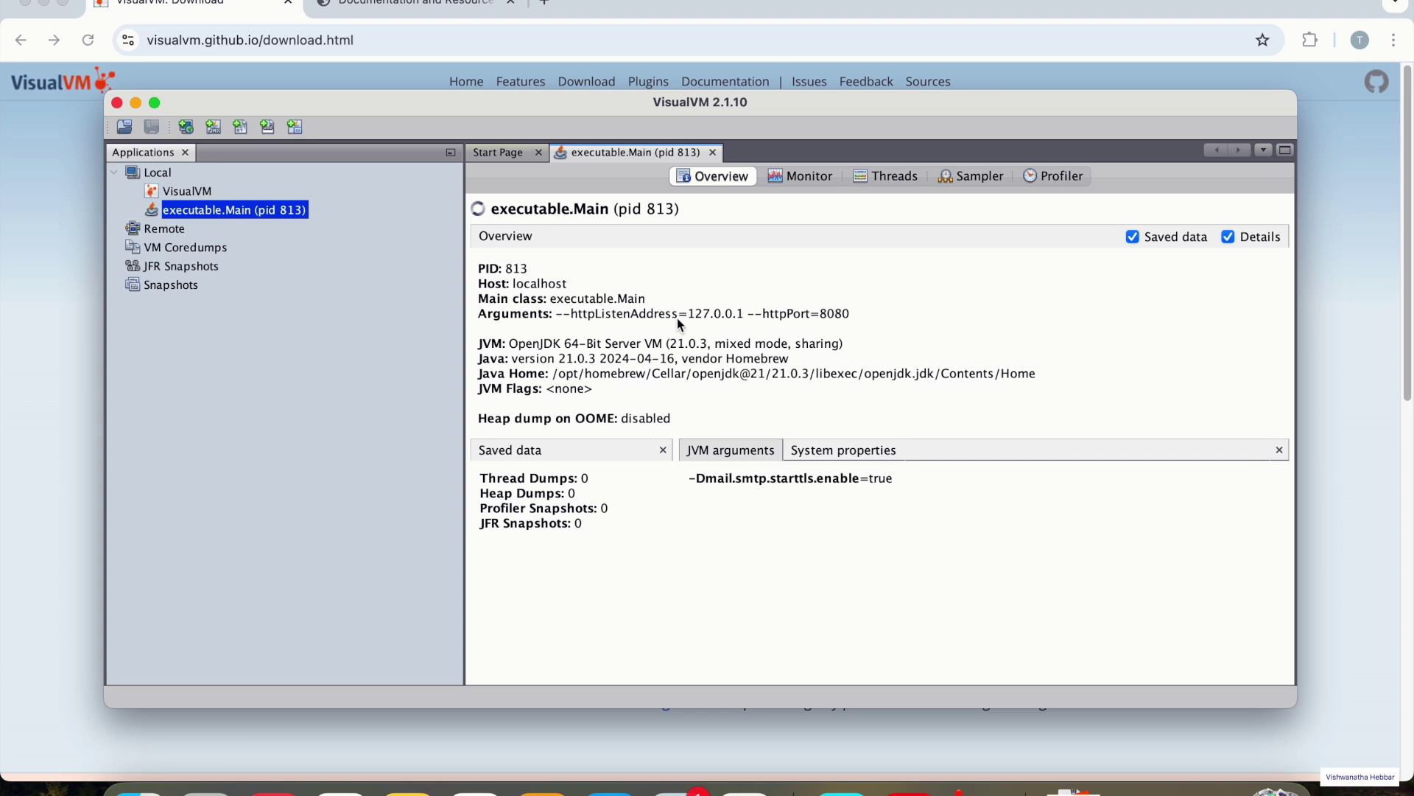
click(840, 454)
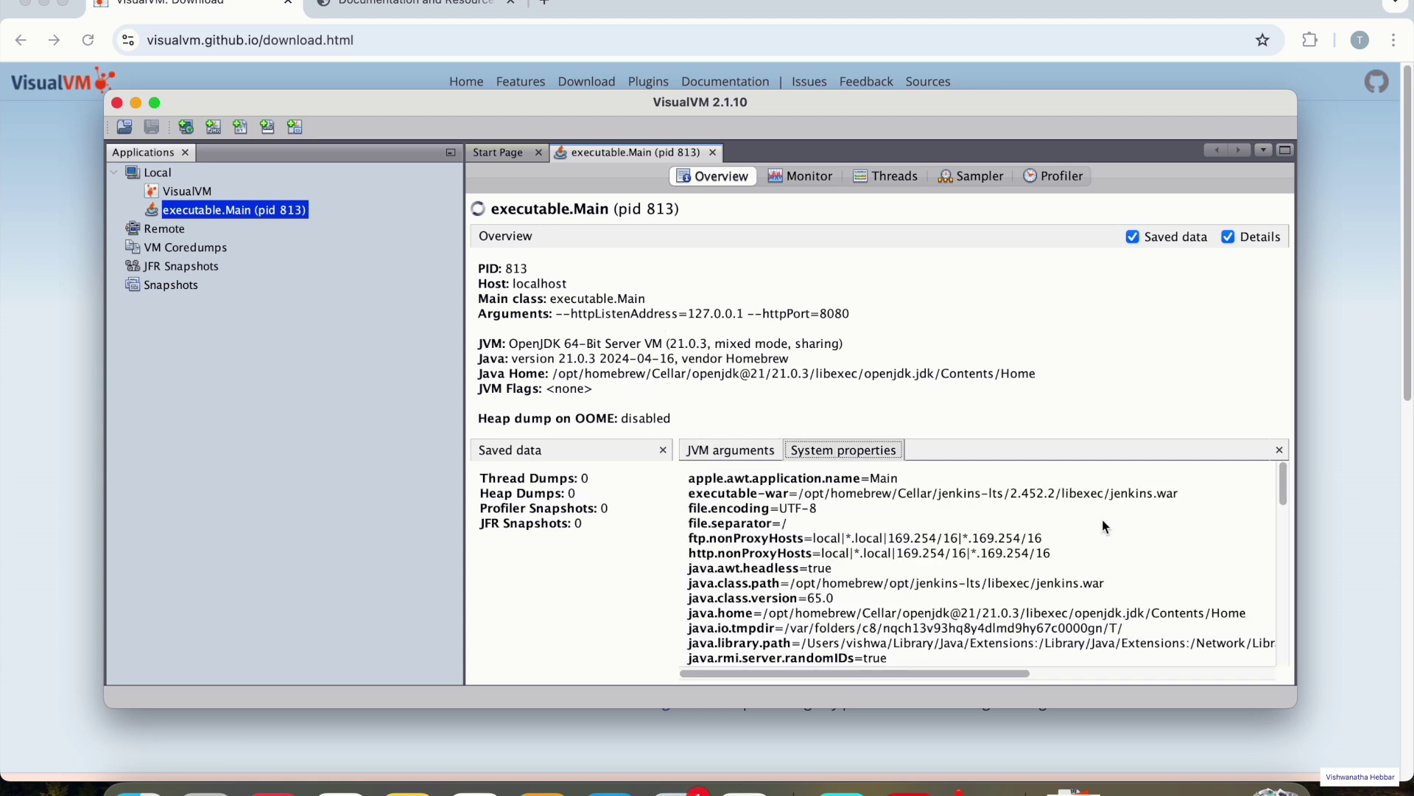
drag(1113, 502, 1186, 503)
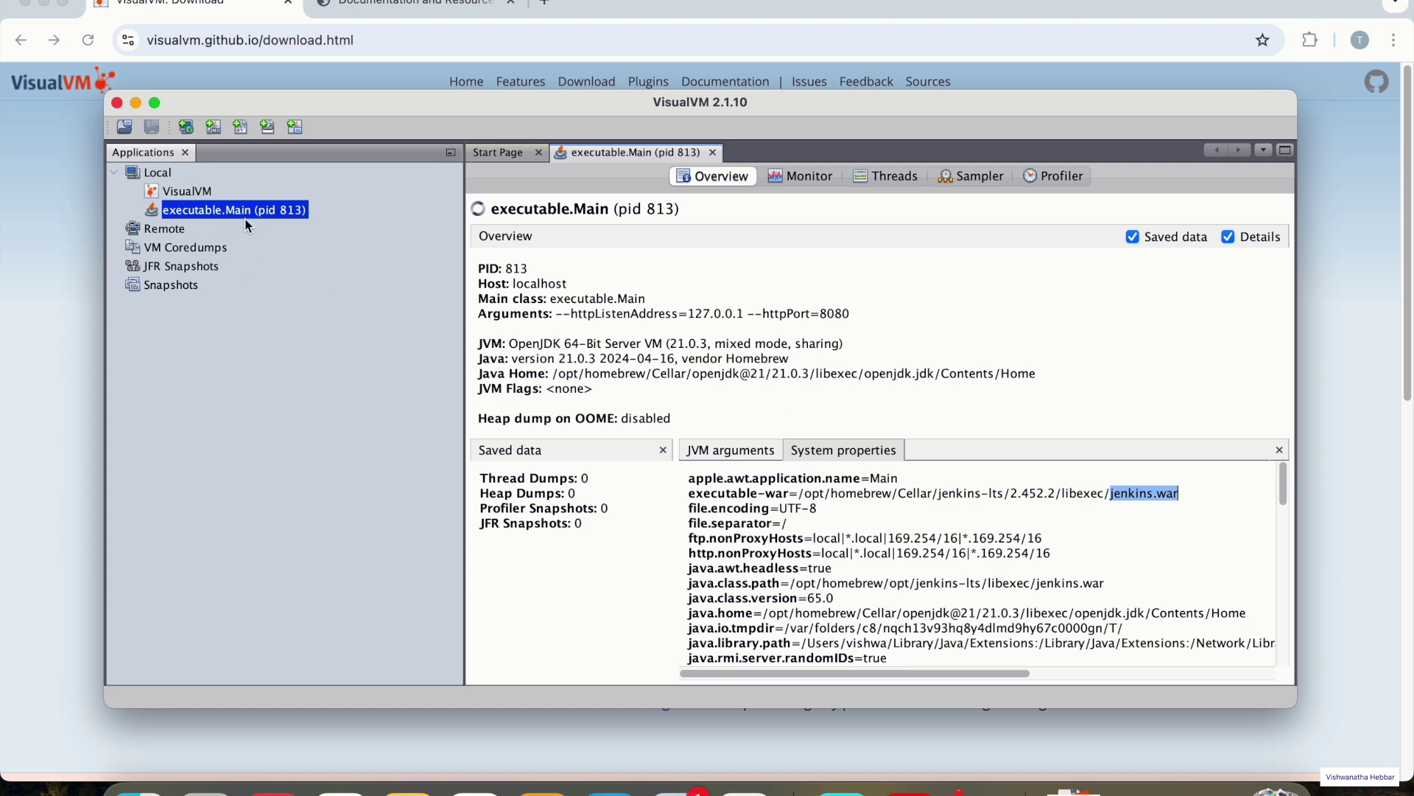
- Load the Jenkins sign-in page at localhost:8080 in a new Chrome tab, then return to VisualVM
click(546, 5)
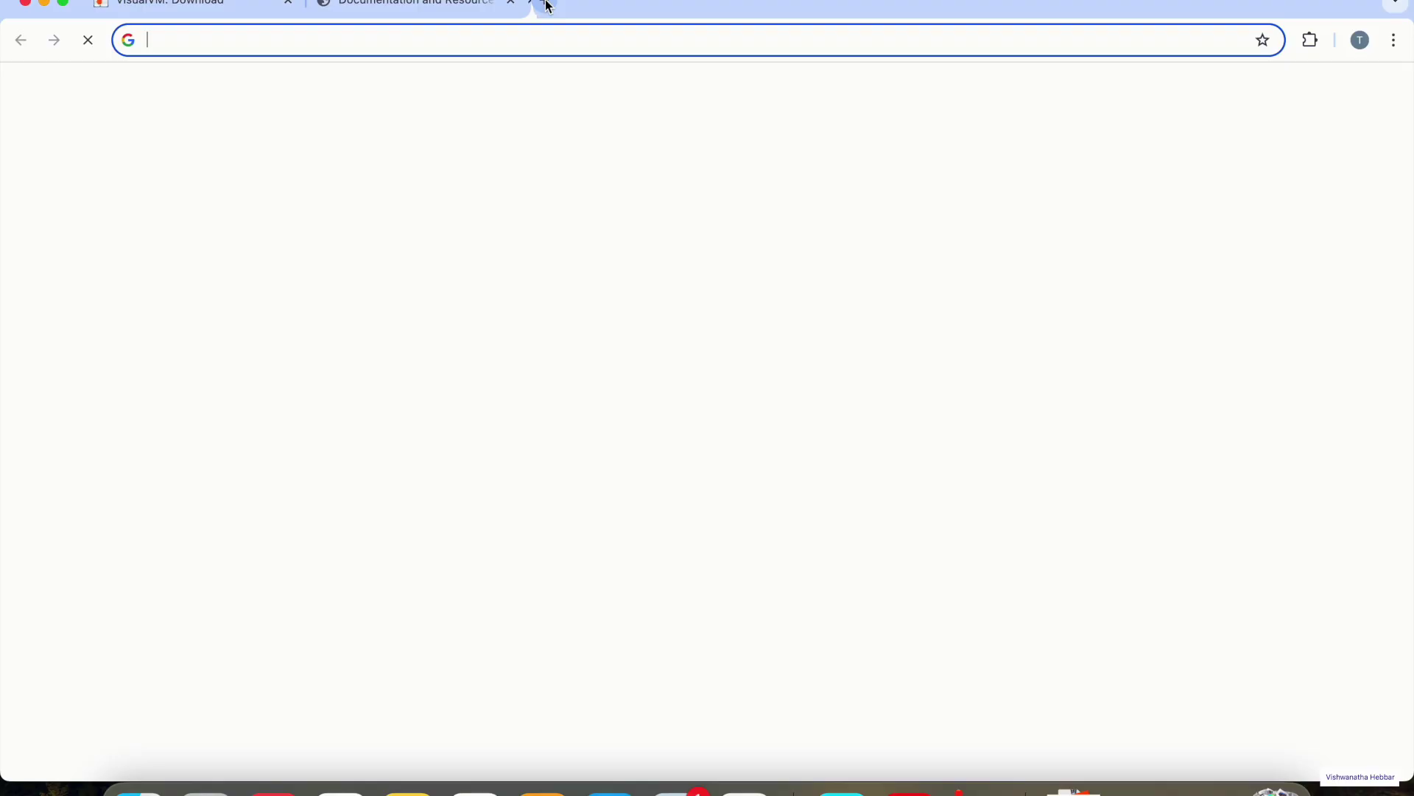
text(loc)
key(Return)
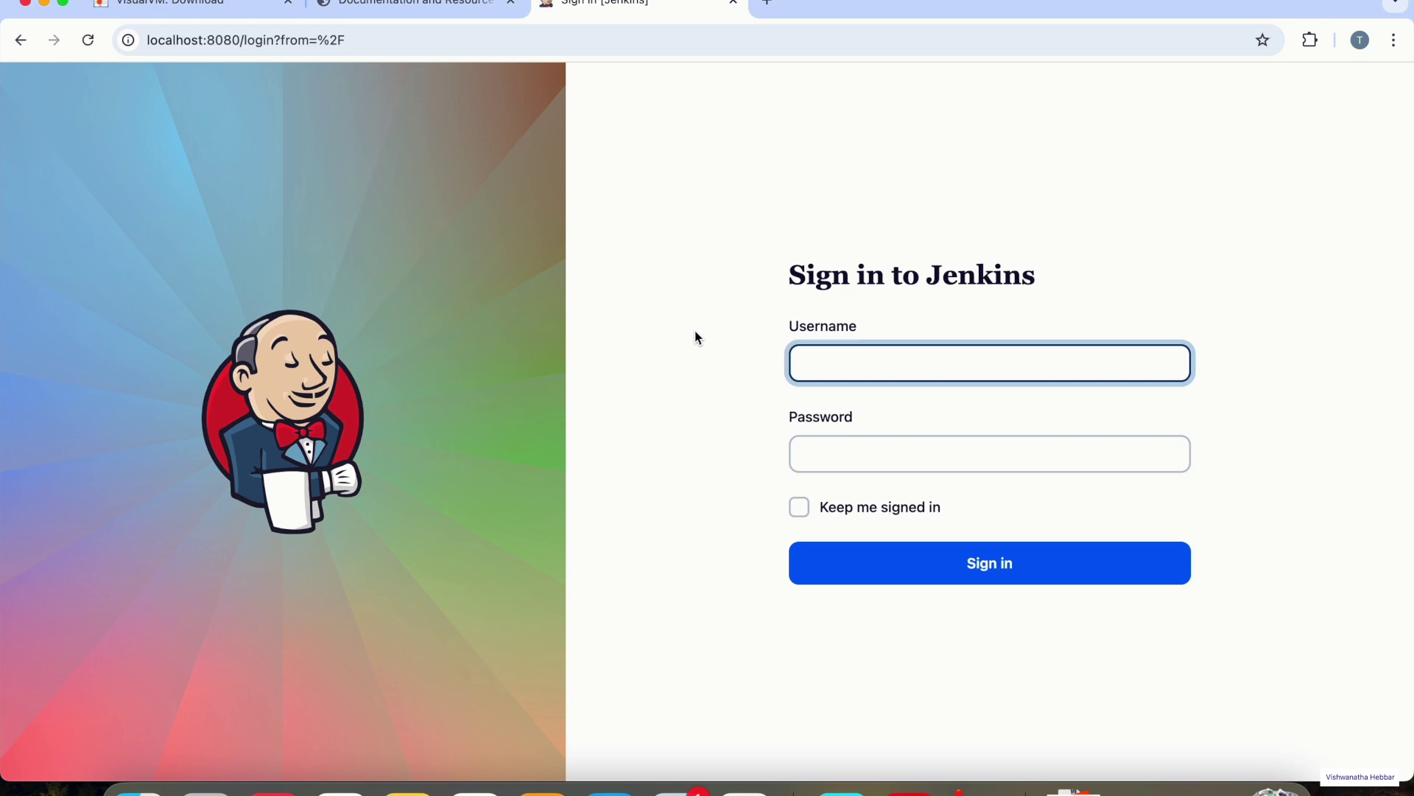
key(super+Tab)
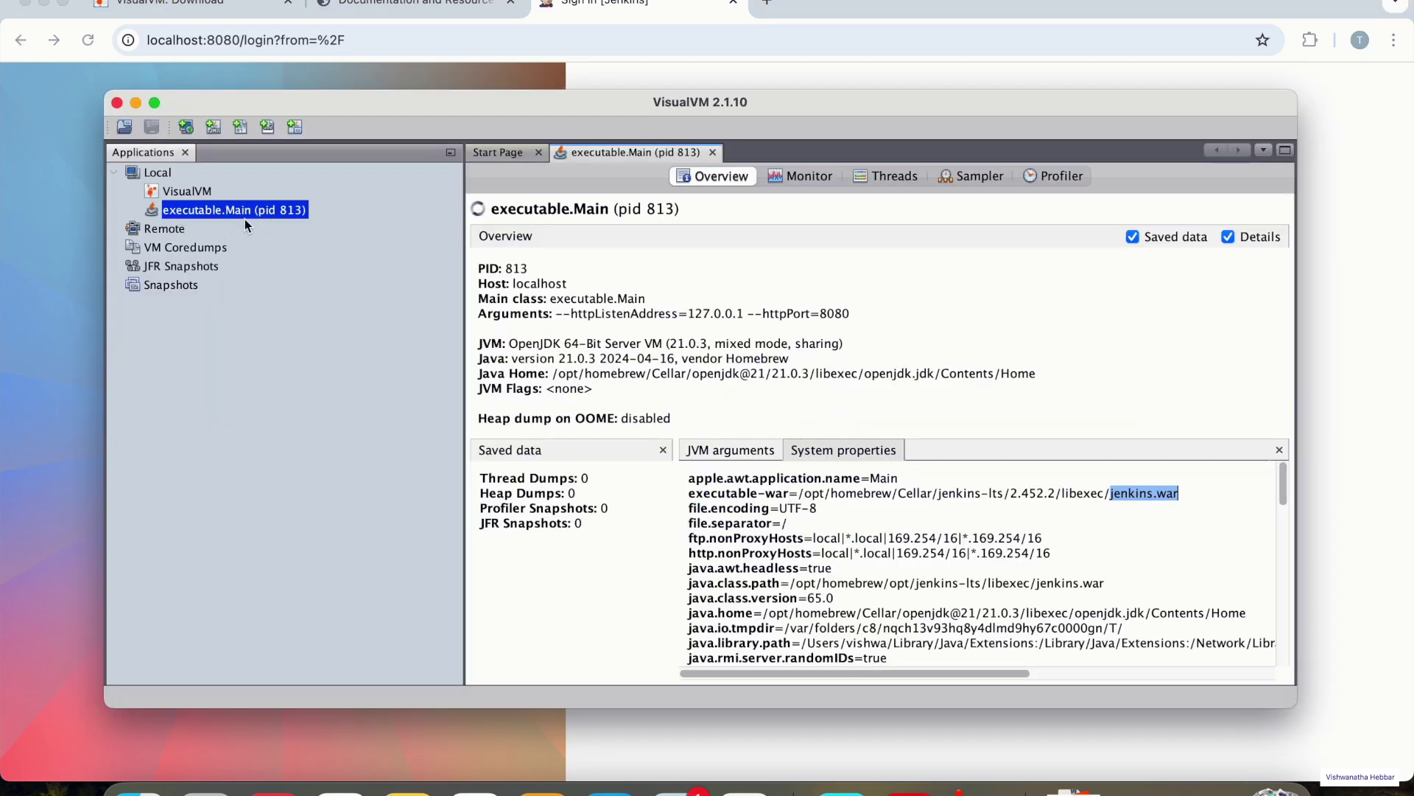
- Show executable.Main's Monitor charts with only CPU visible, hiding Memory, Classes and Threads
click(806, 180)
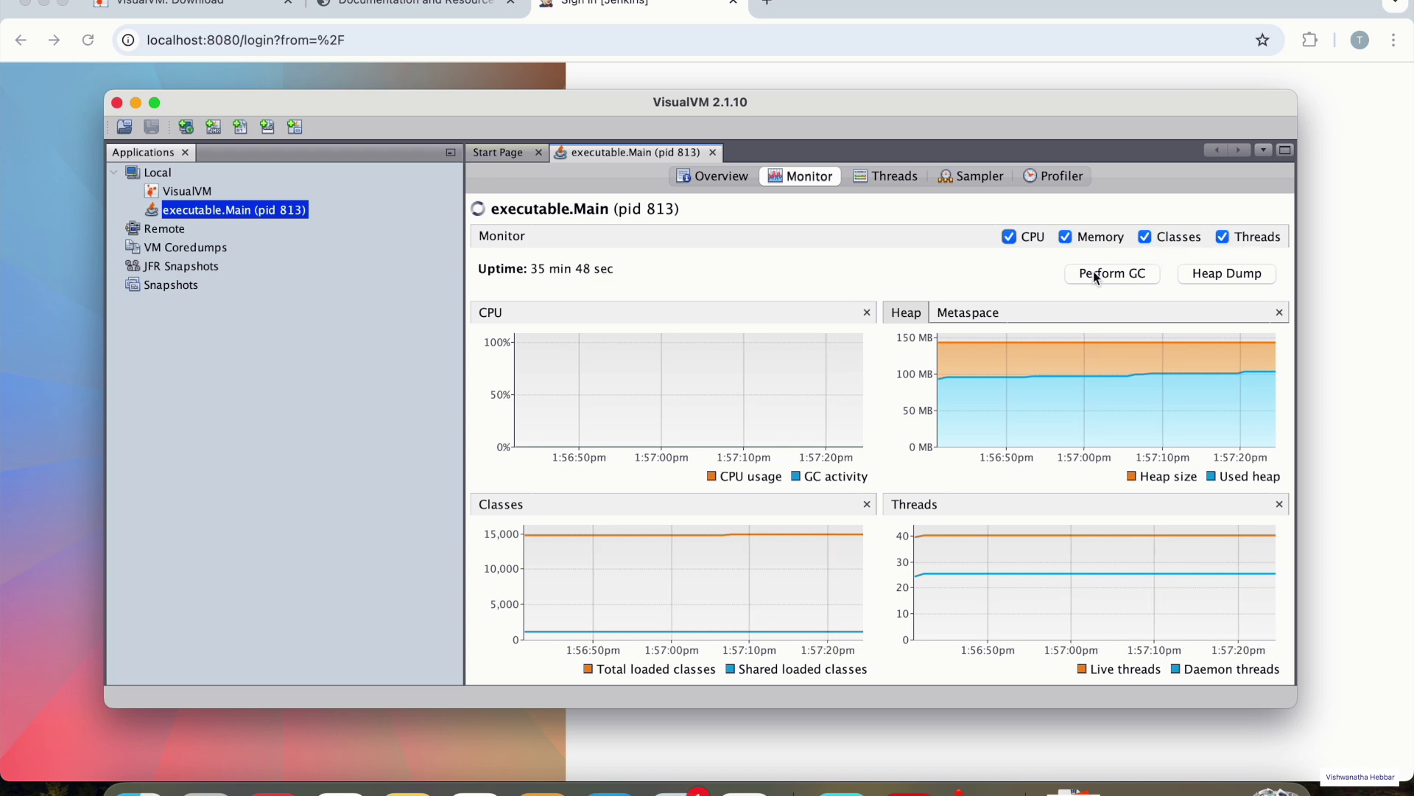
click(1067, 238)
click(1146, 238)
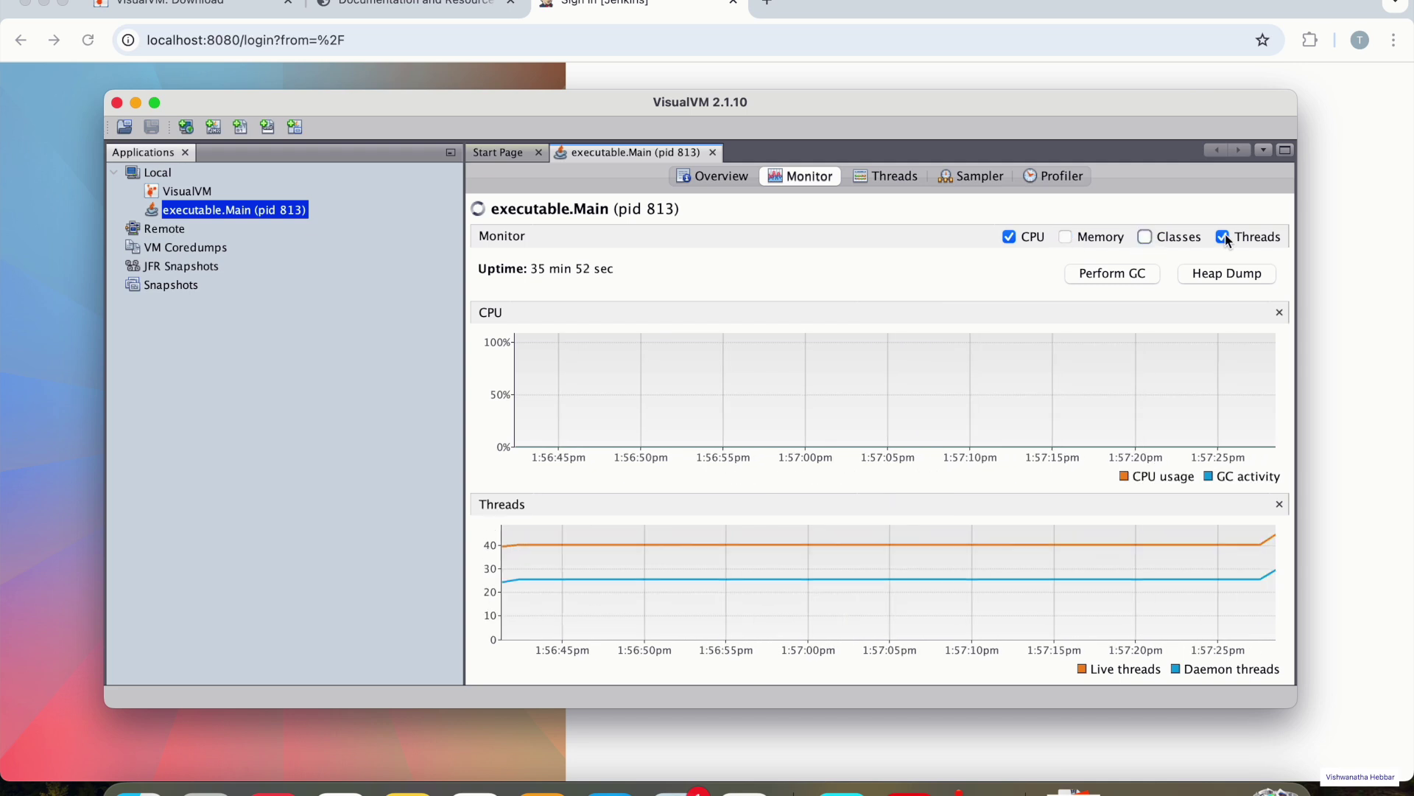
click(1223, 237)
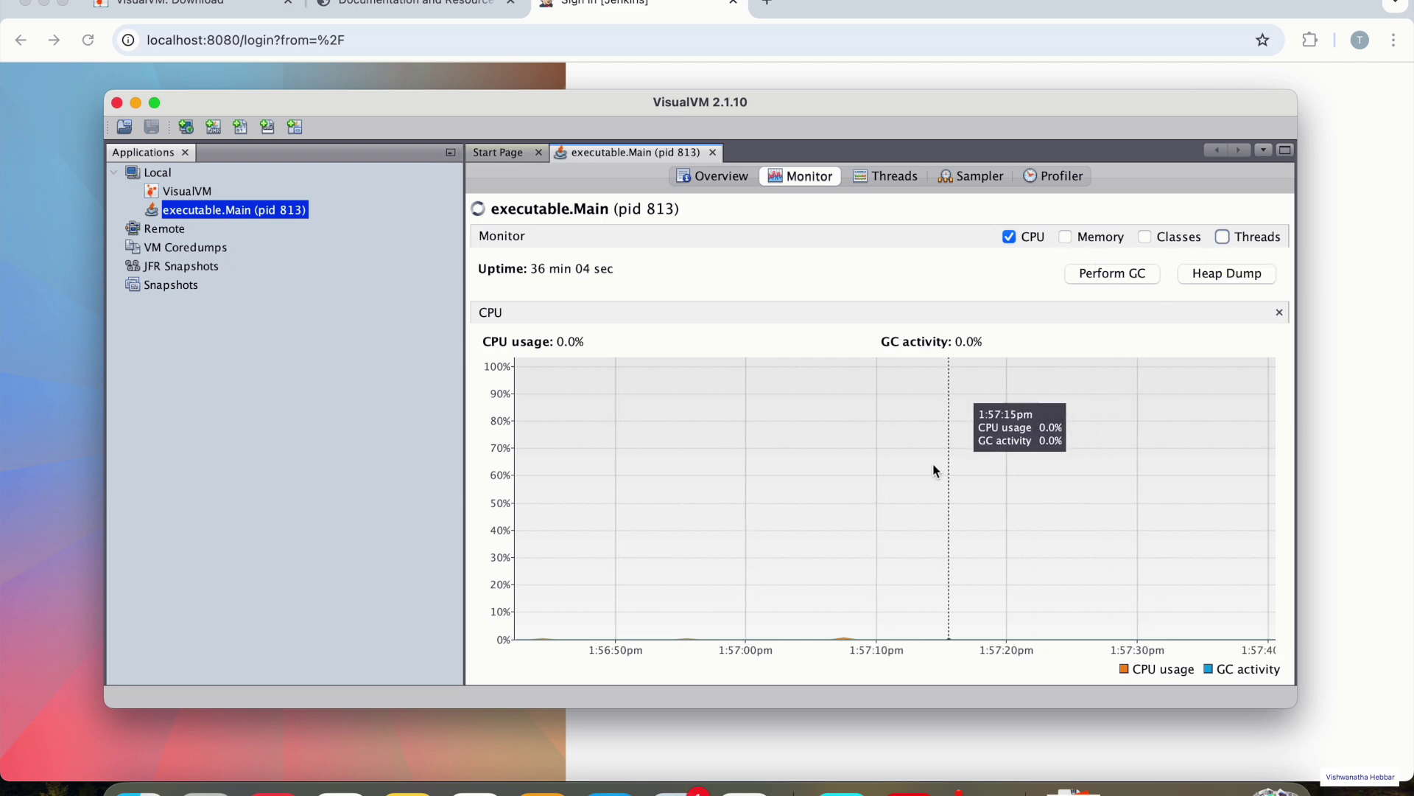
key(super+Tab)
- Sign in to Jenkins with the administrator username and password
text(admin)
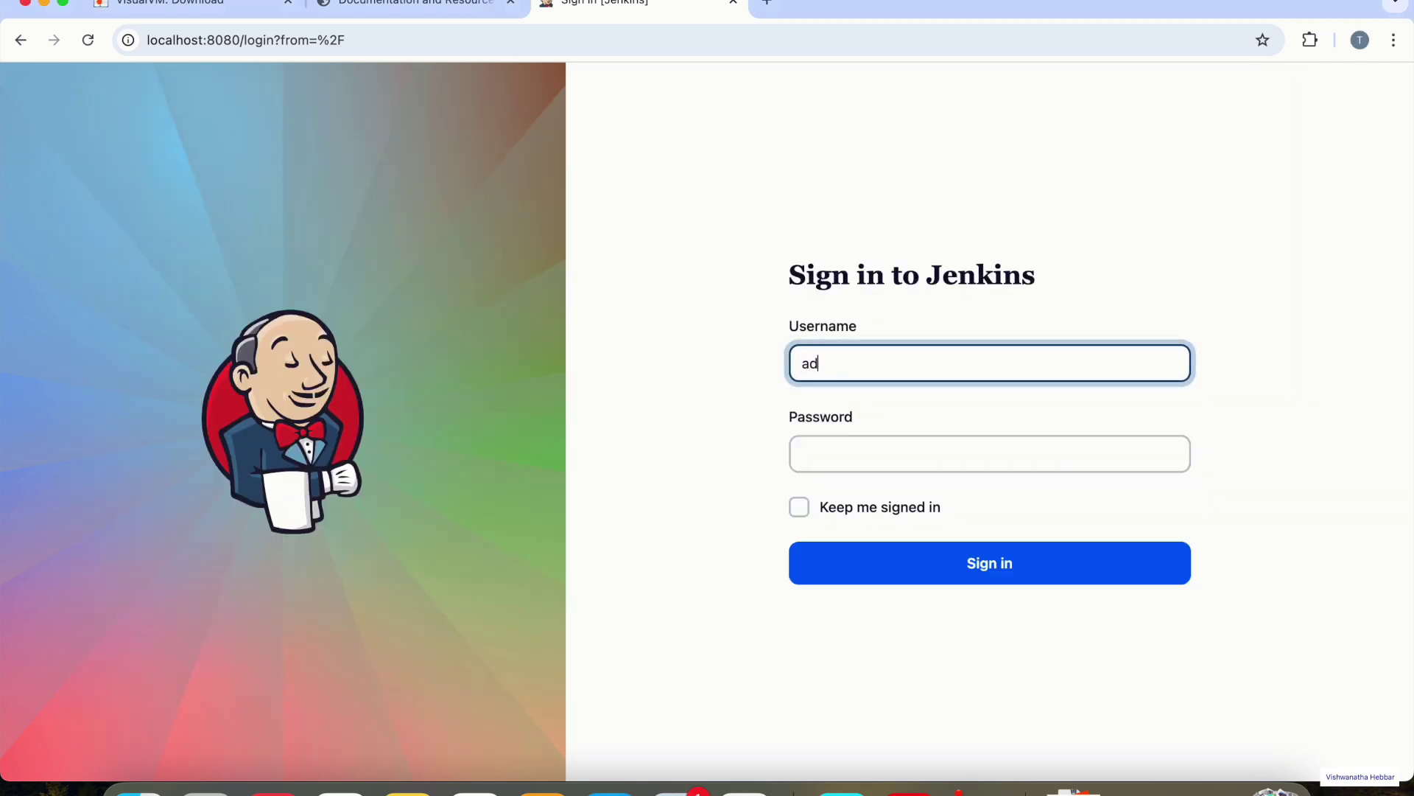
key(Tab)
text(admin)
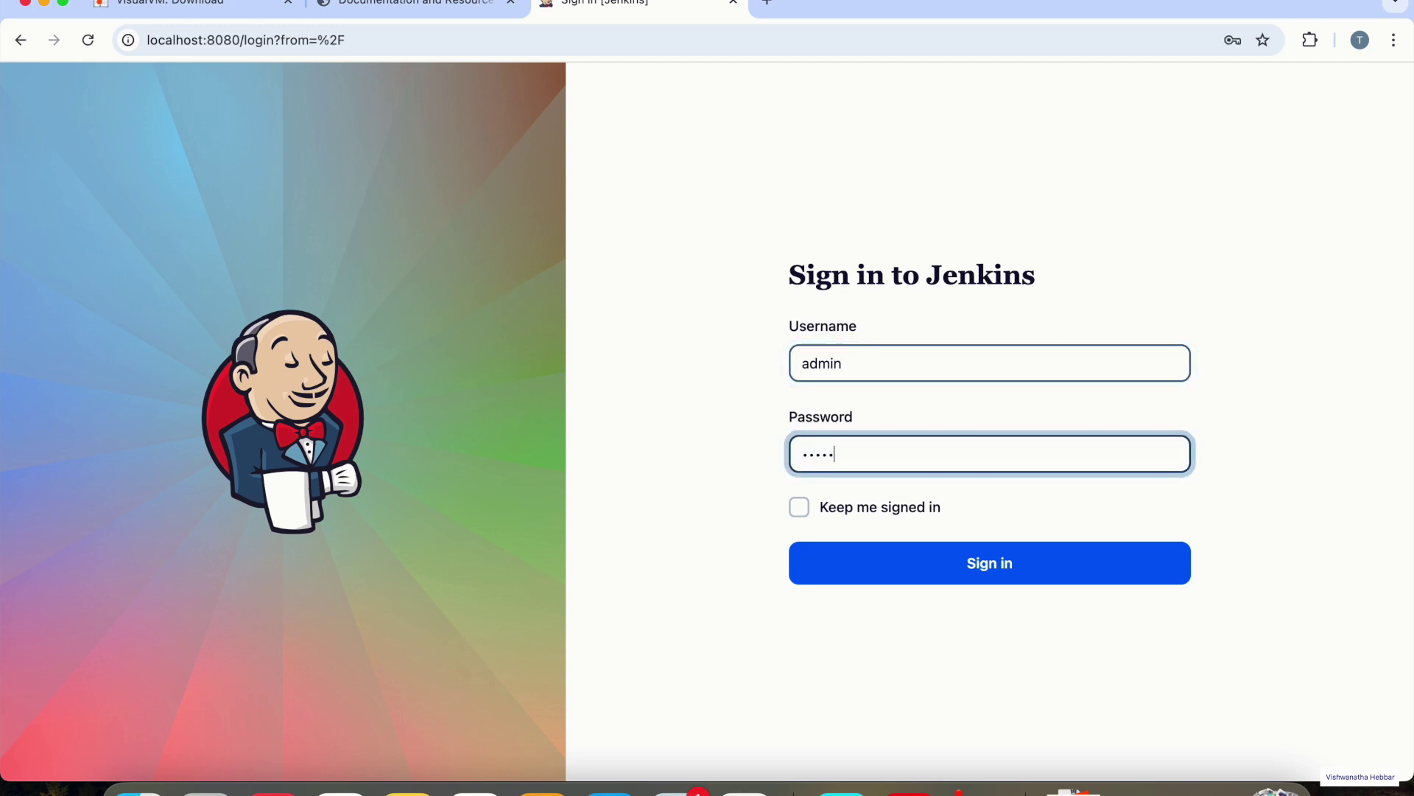
click(1021, 569)
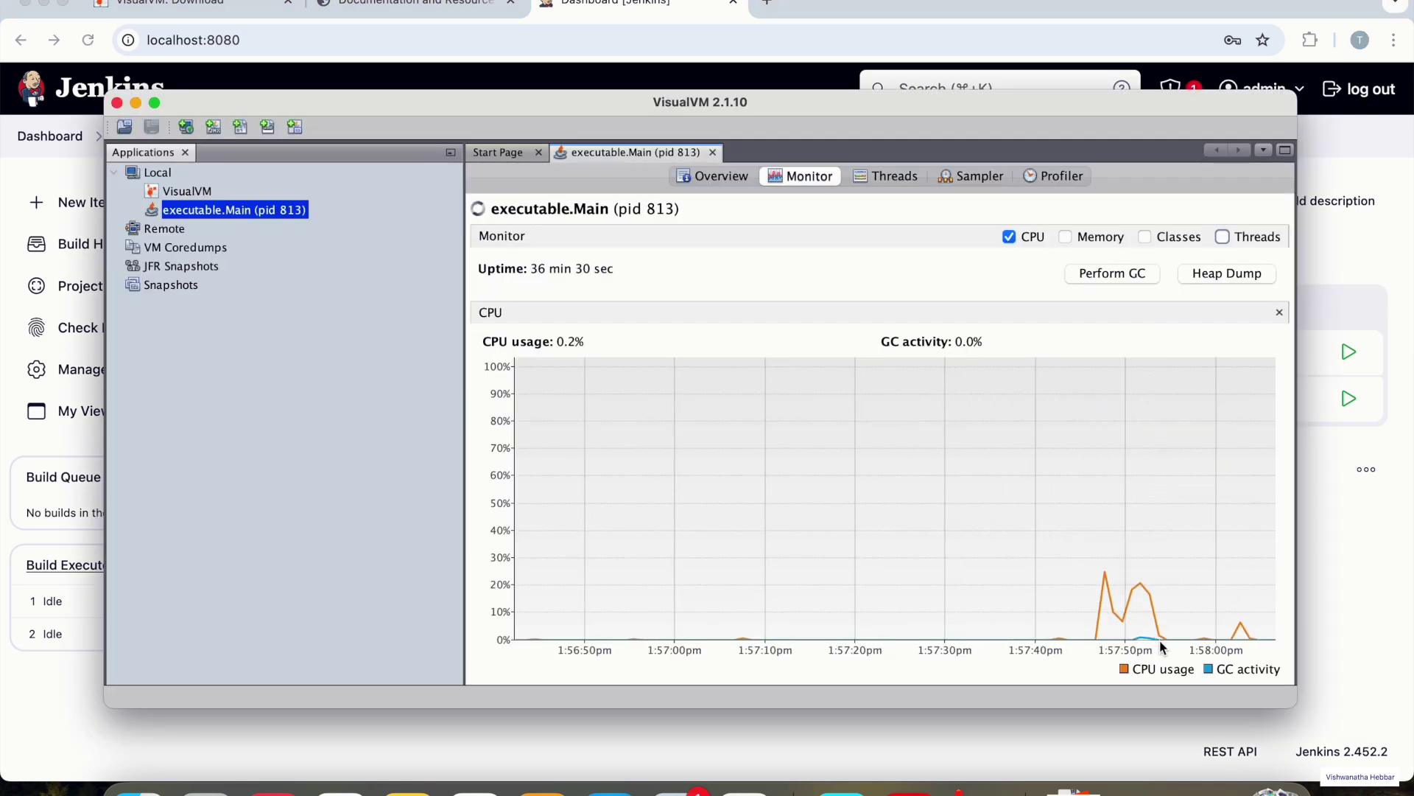
- Step the Monitor view from CPU to Memory, then Classes, ending with only Threads shown
click(1010, 236)
click(1065, 237)
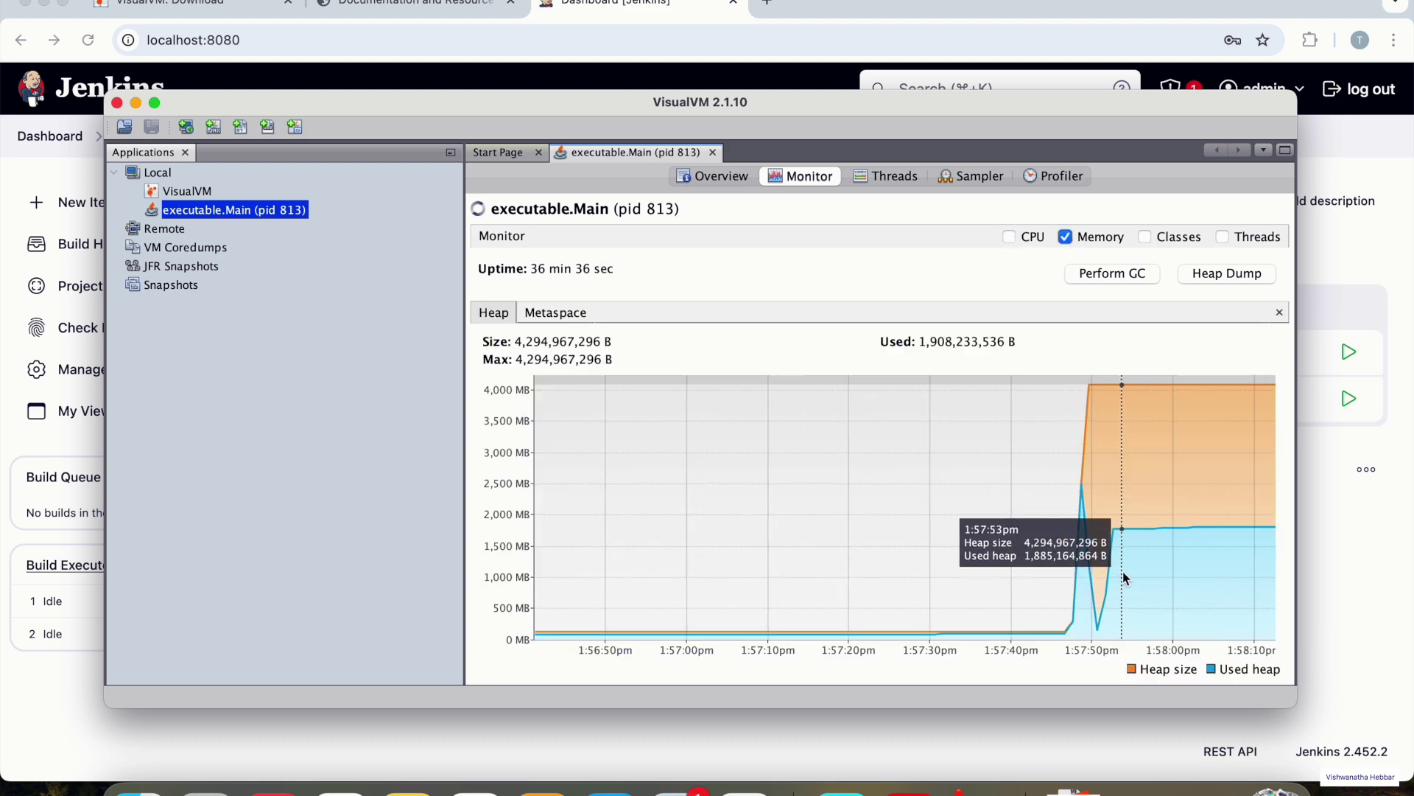
click(1065, 237)
click(1146, 237)
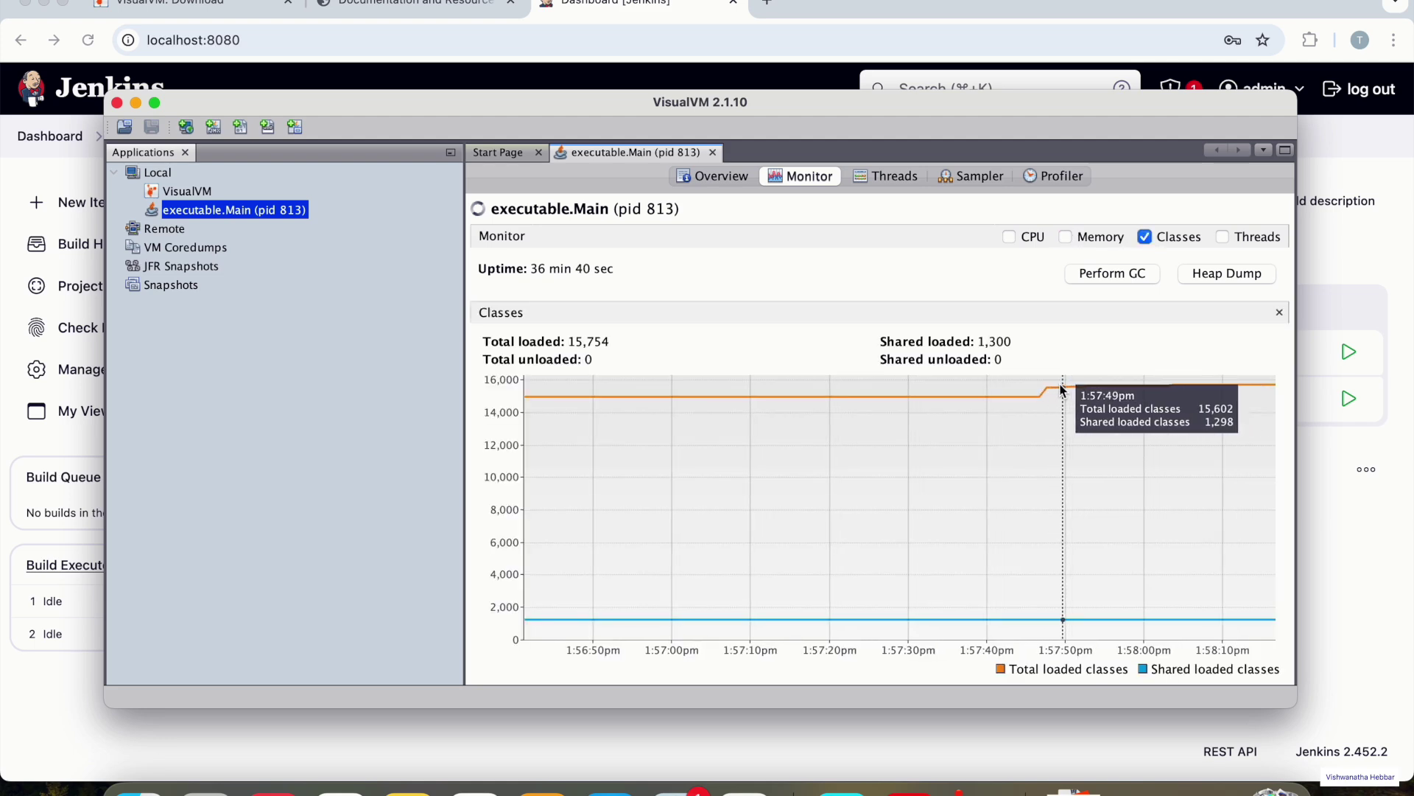
click(1146, 240)
click(1224, 236)
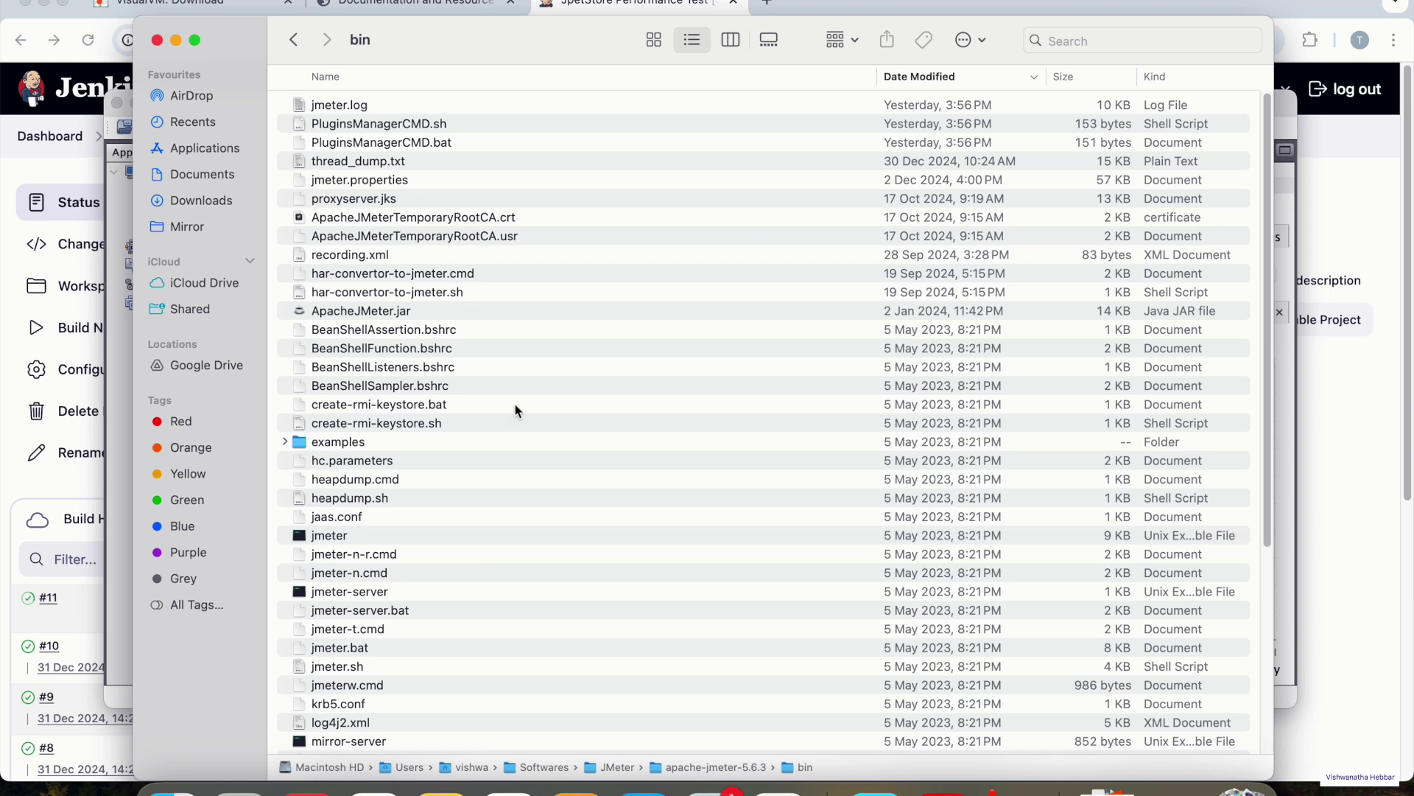
- Start JMeter by running 'sh jmeter.sh' in a terminal opened at the bin folder
right_click(803, 767)
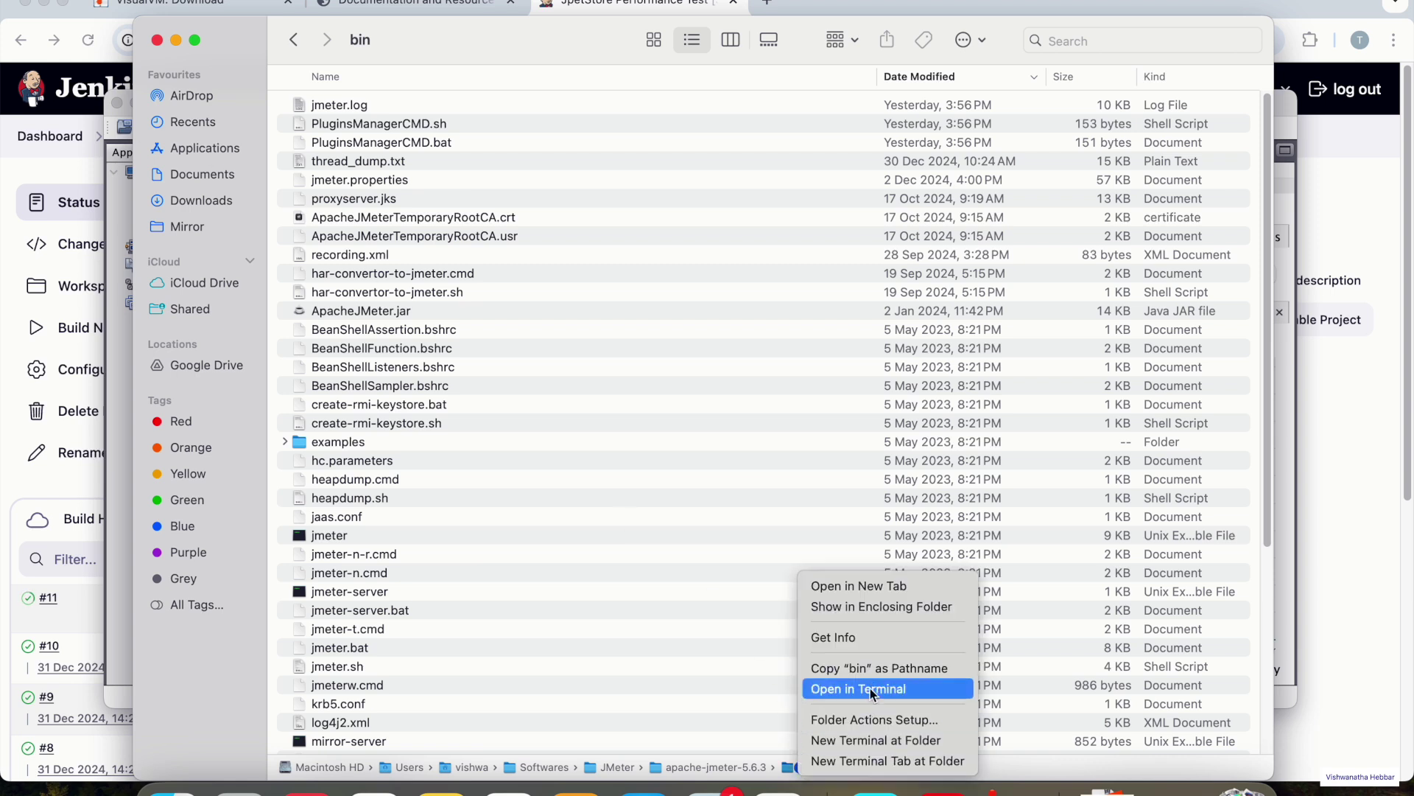
click(872, 690)
text(sh jmeter.sh)
key(Return)
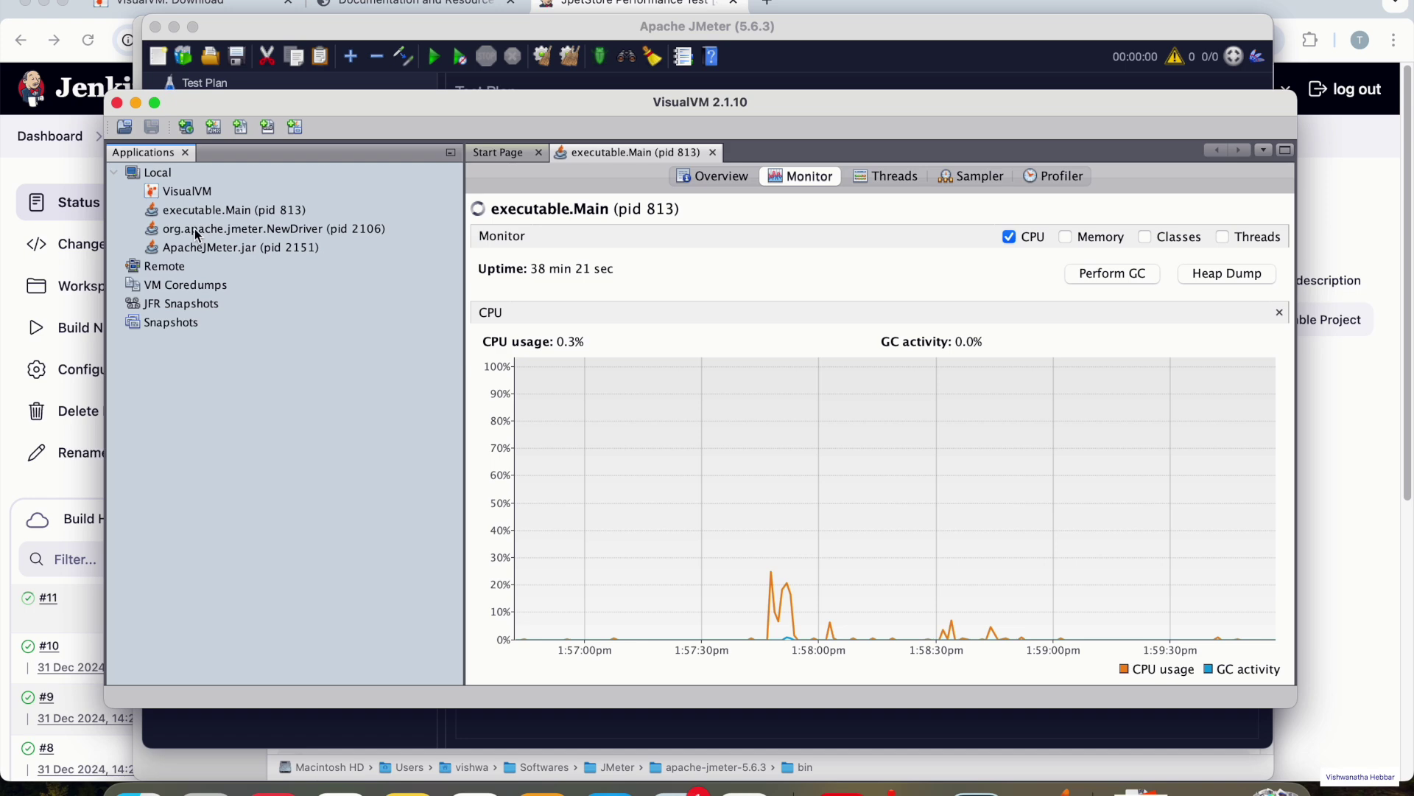
- Select the JMeter NewDriver (pid 2106) process, then return to the executable.Main monitor
click(196, 231)
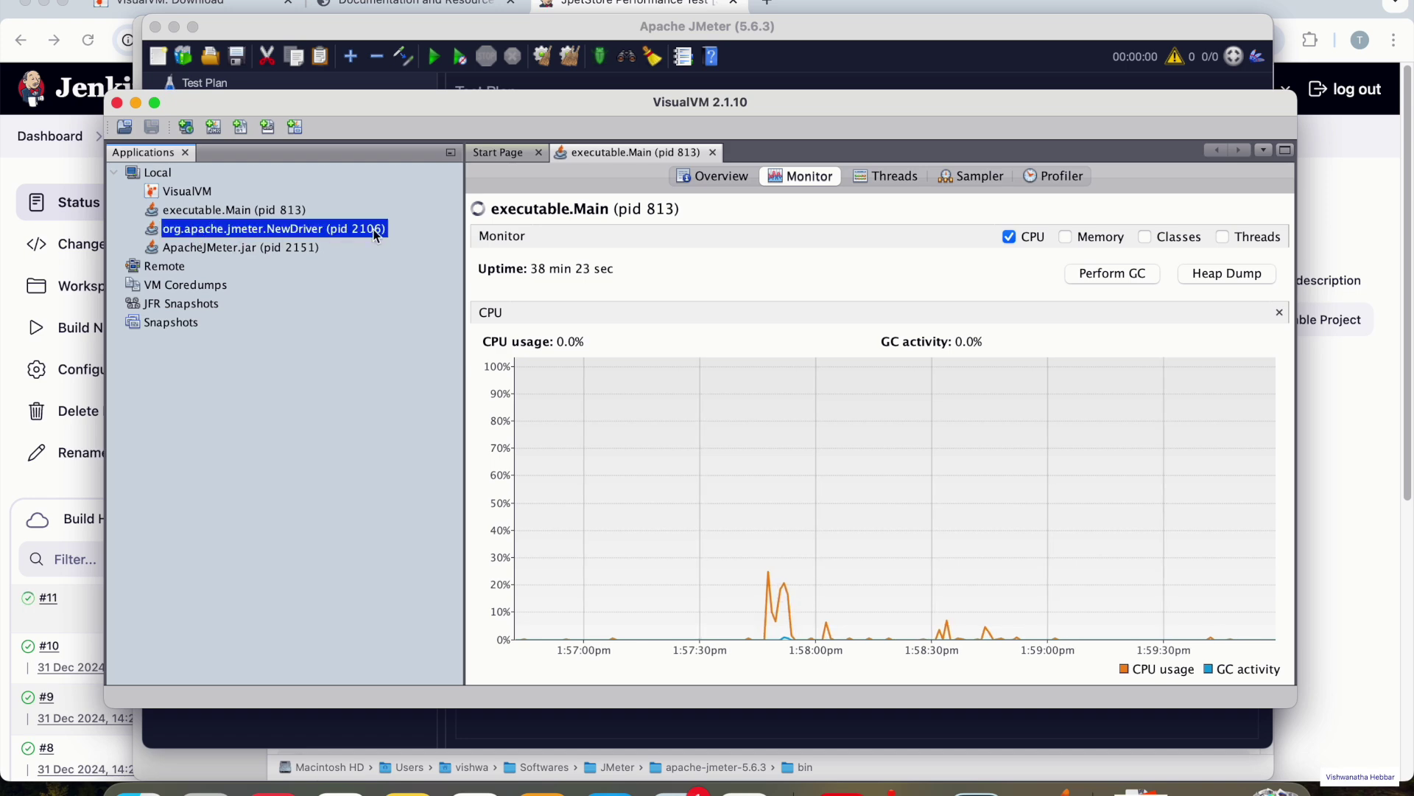
key(super+Tab)
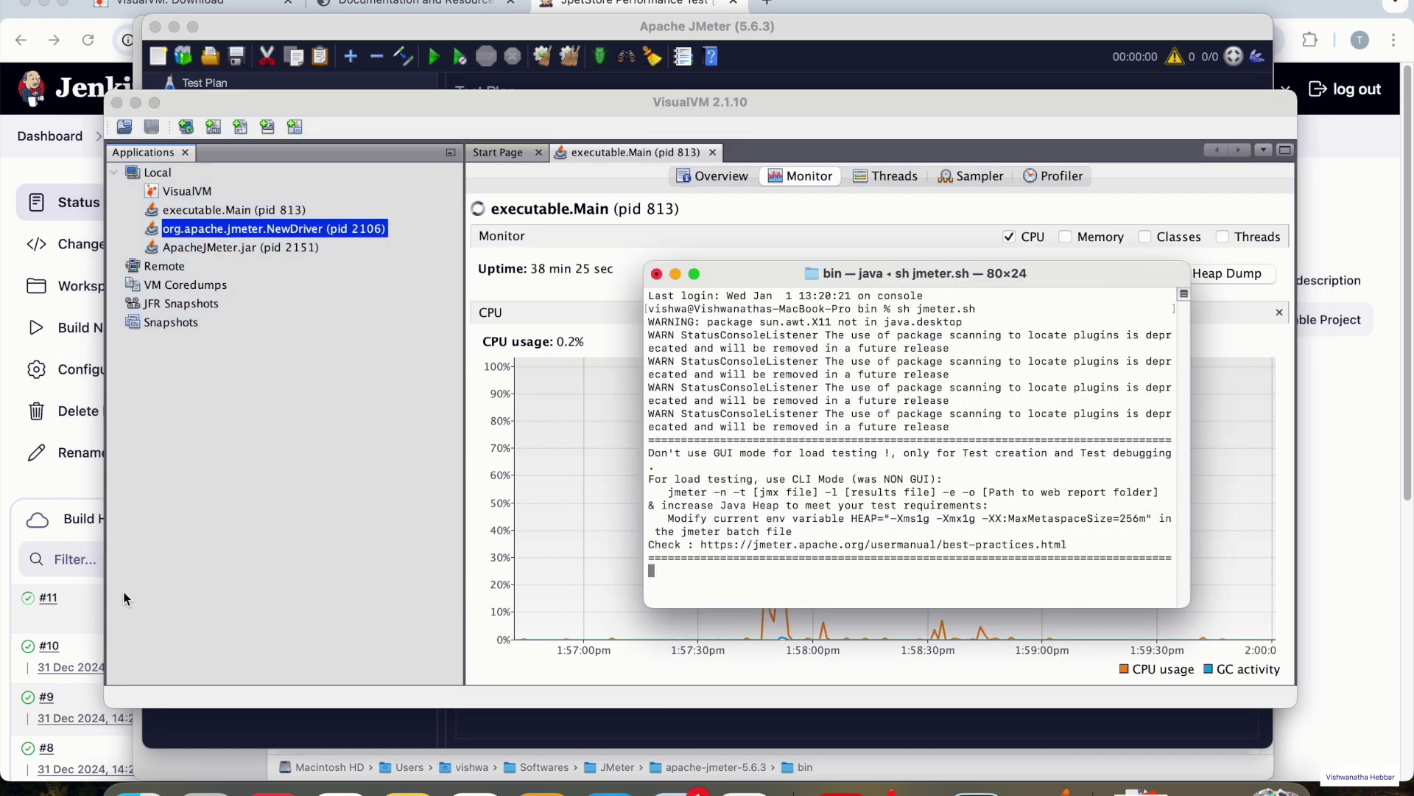
click(4, 549)
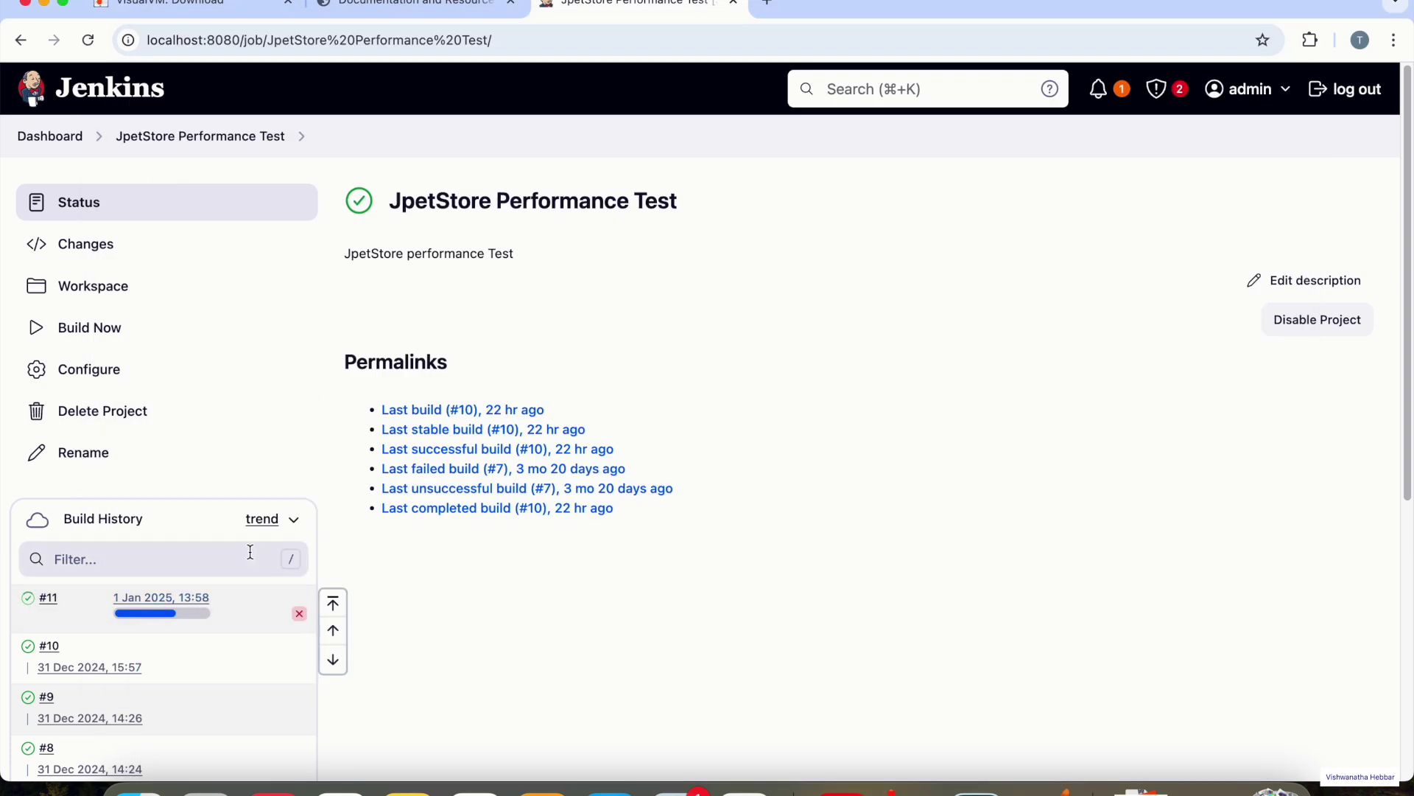
key(super+Tab)
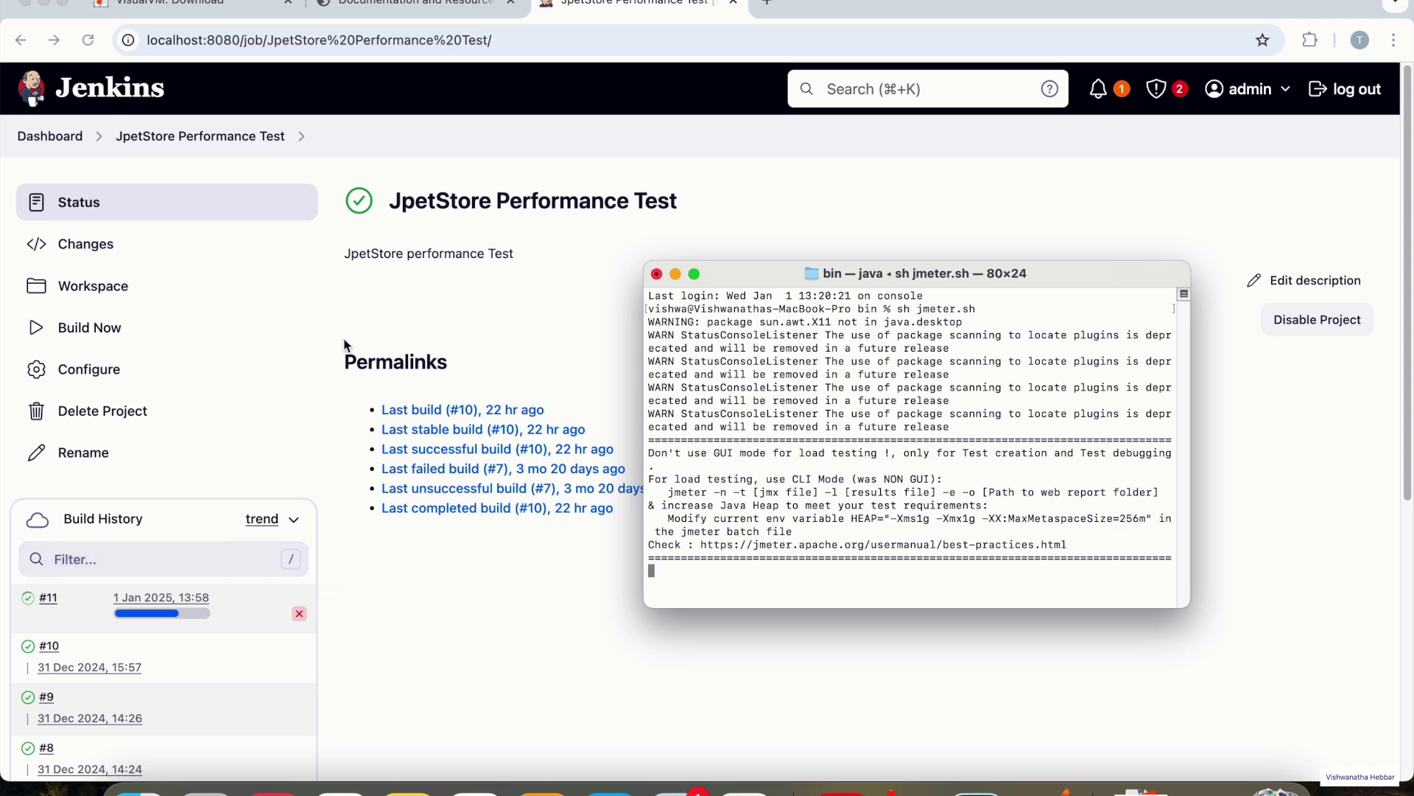
key(super+Tab)
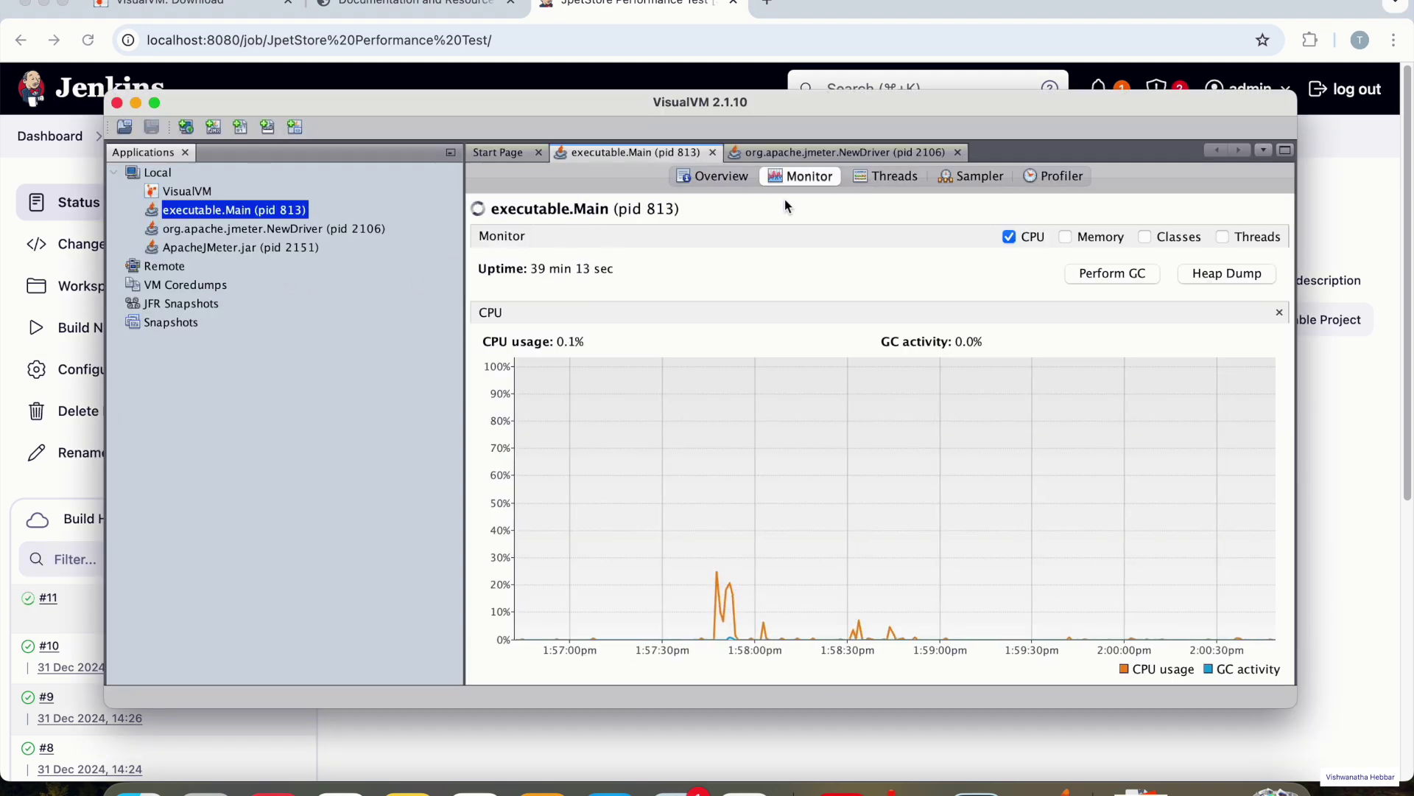
- Take a thread dump of executable.Main from its Threads tab
click(886, 176)
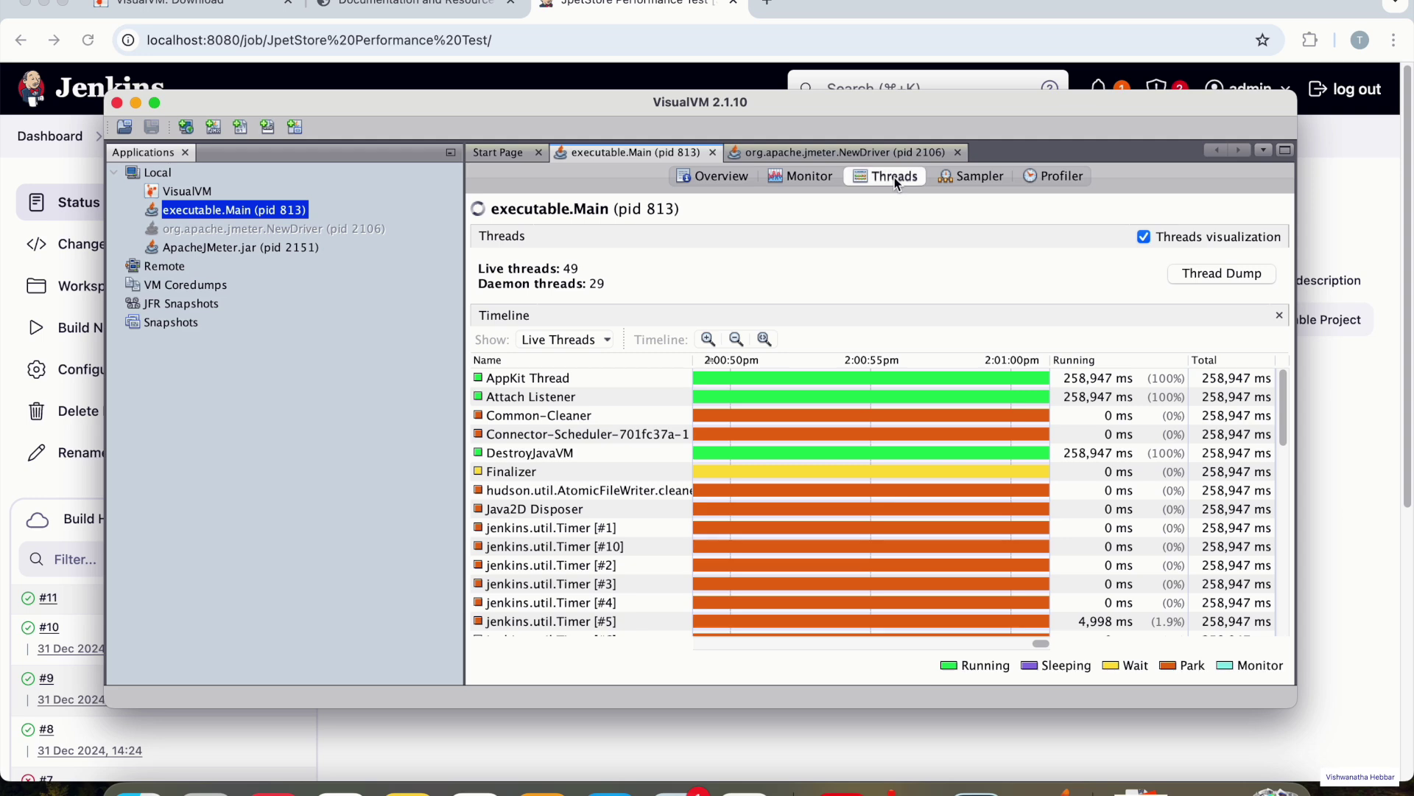
click(1194, 275)
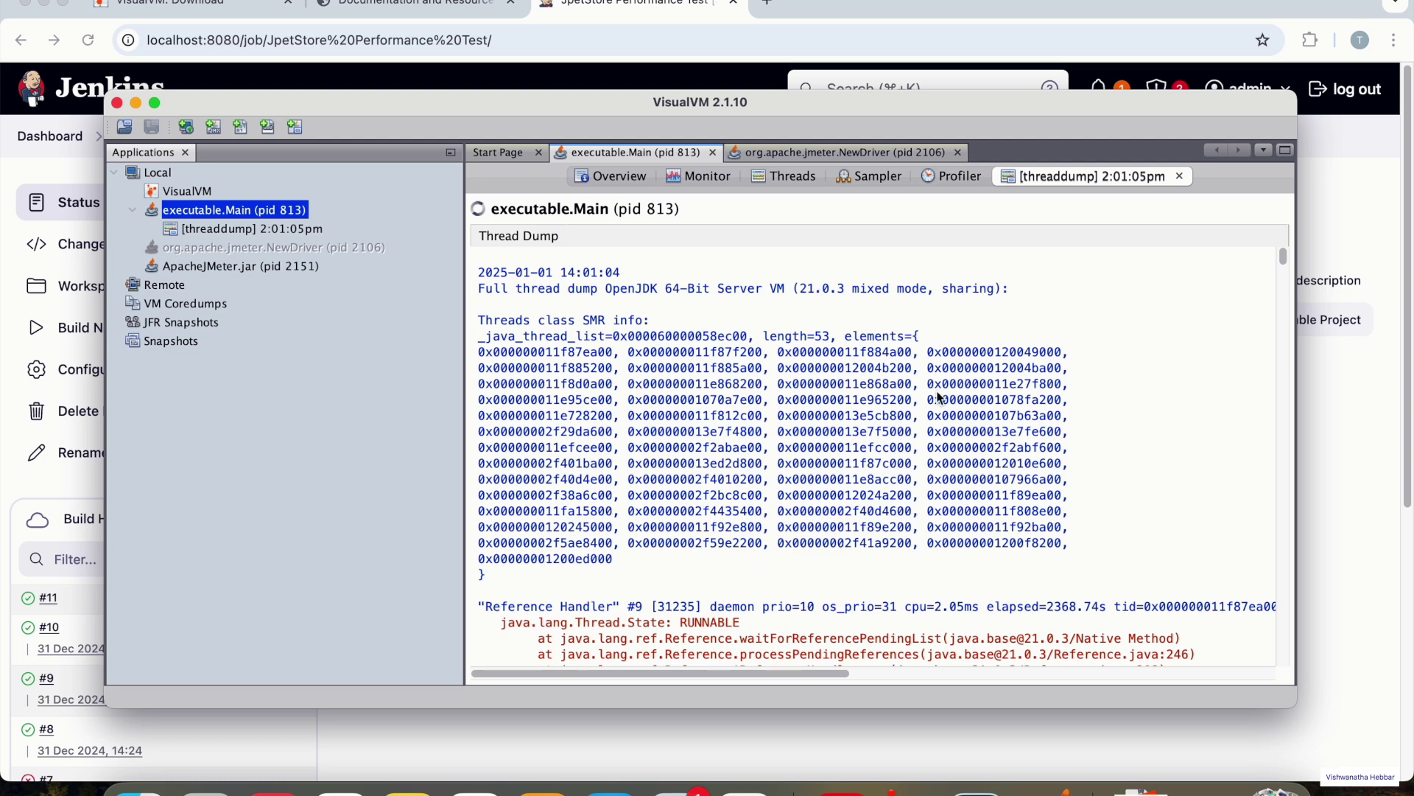
- Open the thread dump's Find bar and clear the stray 'zc' entry
key(cmd+f)
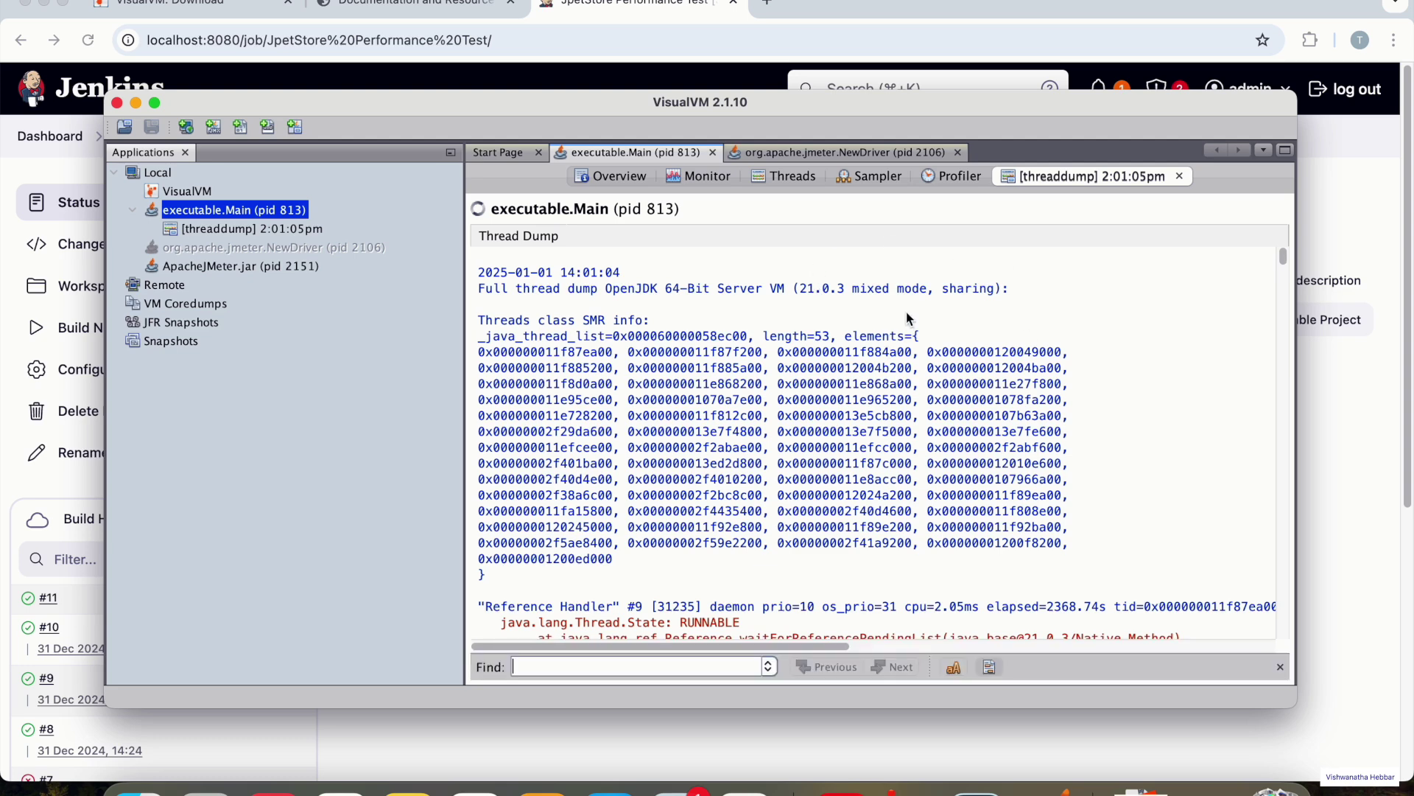
click(651, 665)
text(zc)
key(BackSpace)
key(BackSpace)
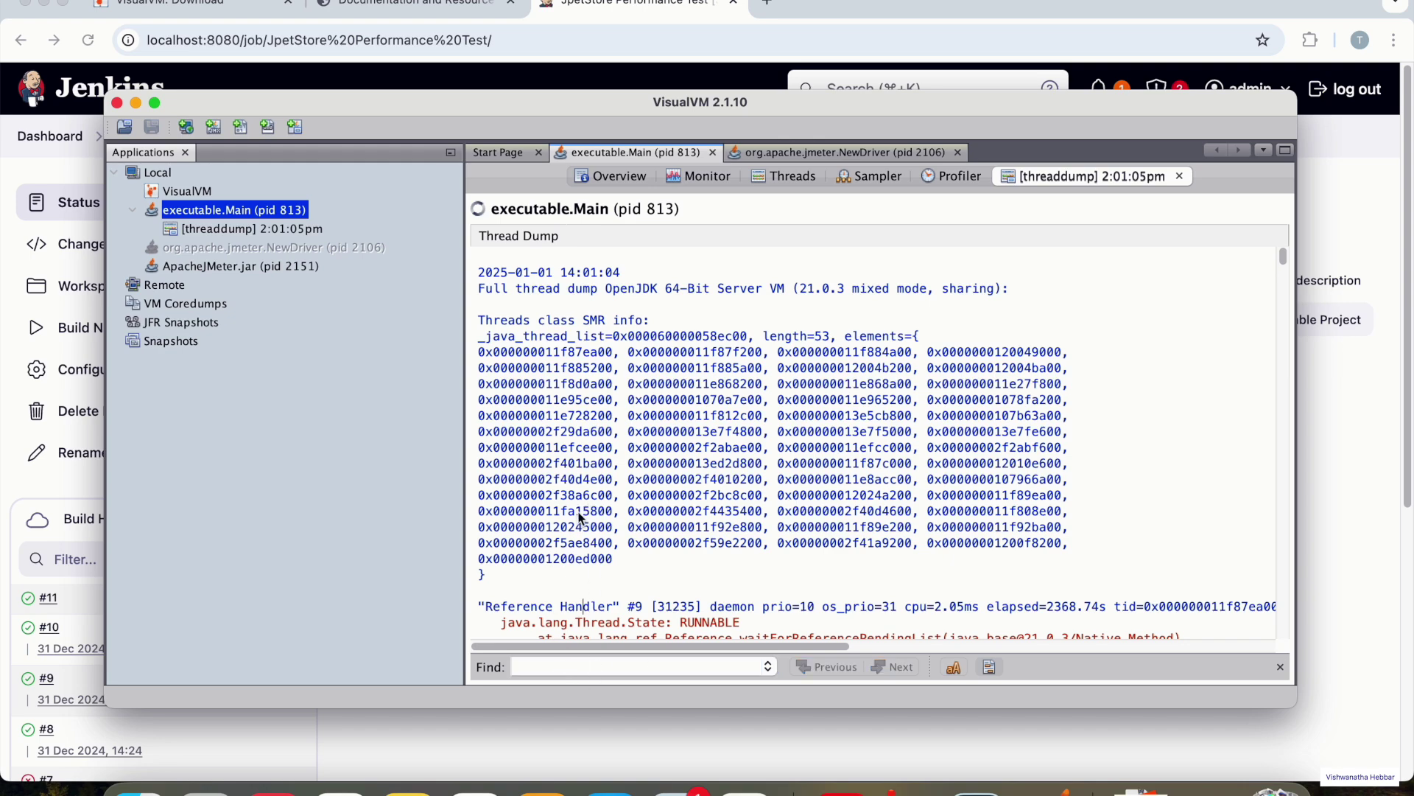
- Scroll through the dumped threads and bring up the dump text's context menu
scroll(661, 401, down, 10)
scroll(660, 401, up, 10)
scroll(660, 401, down, 20)
scroll(660, 400, down, 20)
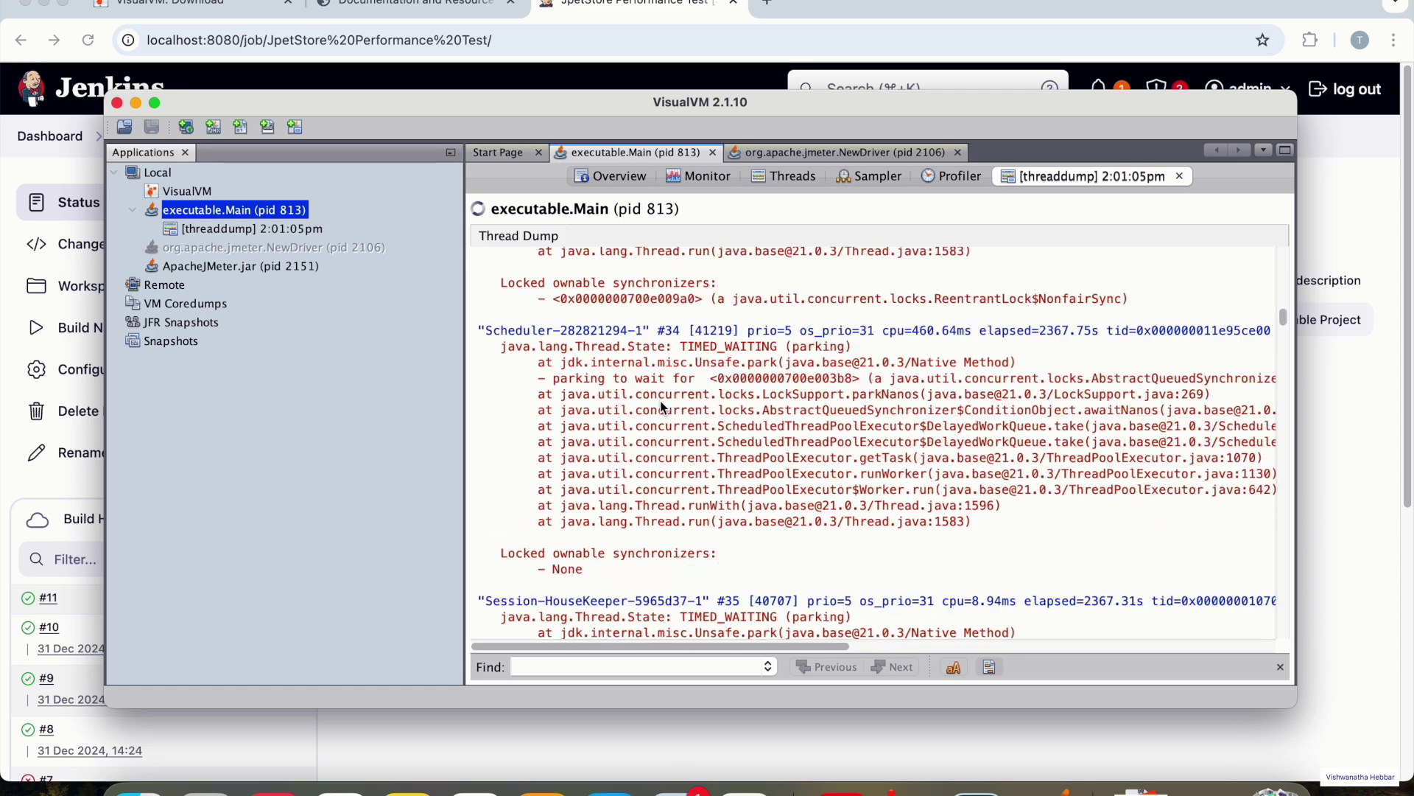
scroll(660, 400, up, 10)
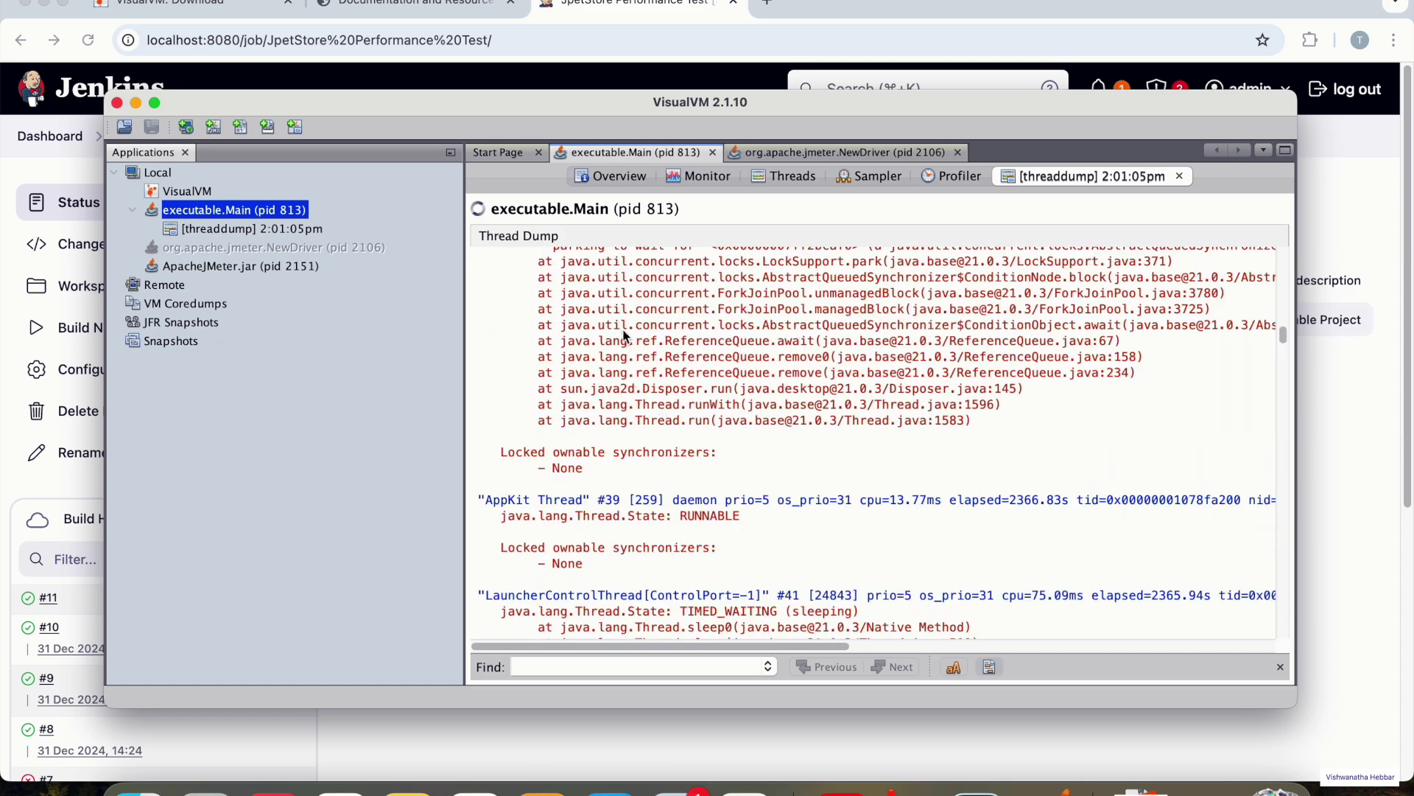
right_click(622, 310)
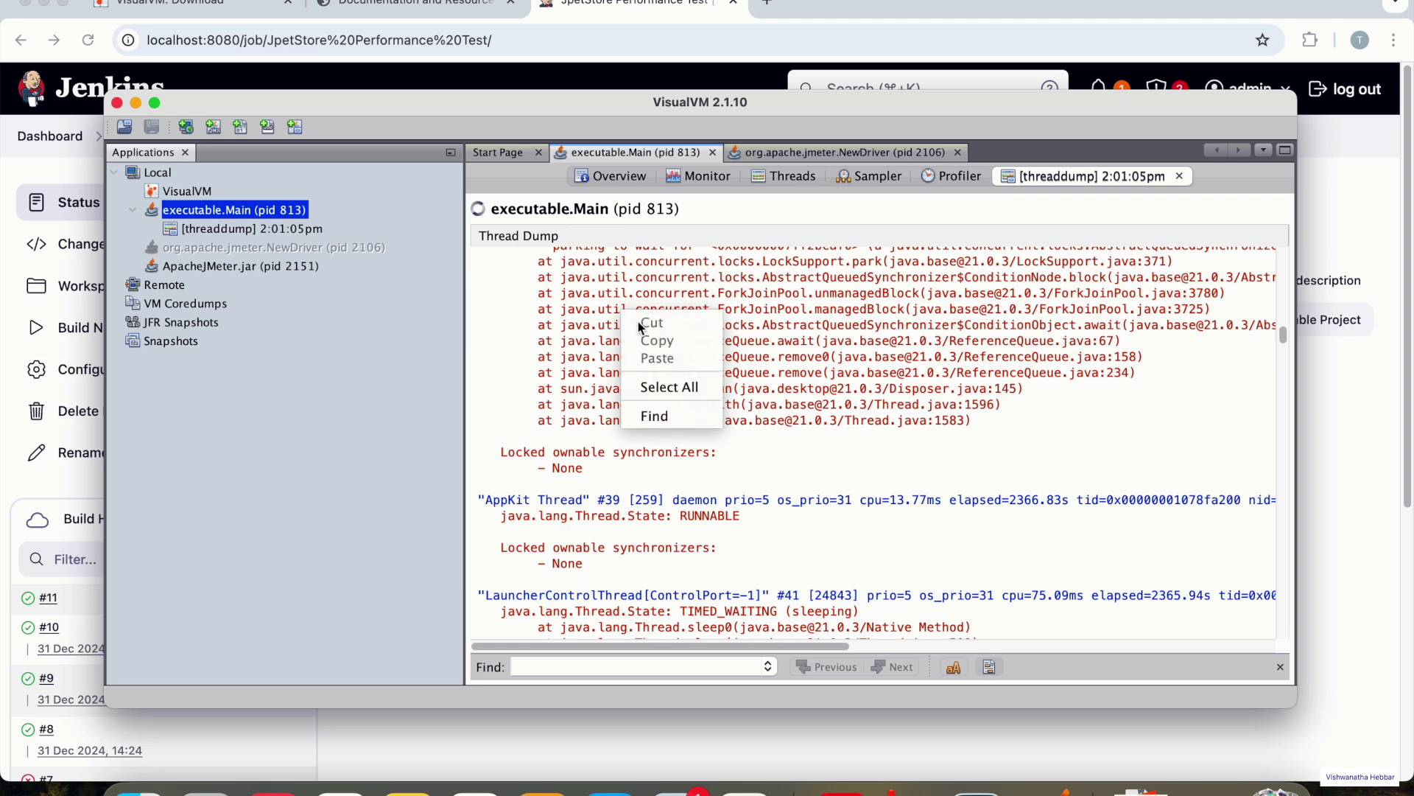
- Select all, then deselect the dump text, pick Snapshots, and dismiss the Find bar
click(669, 387)
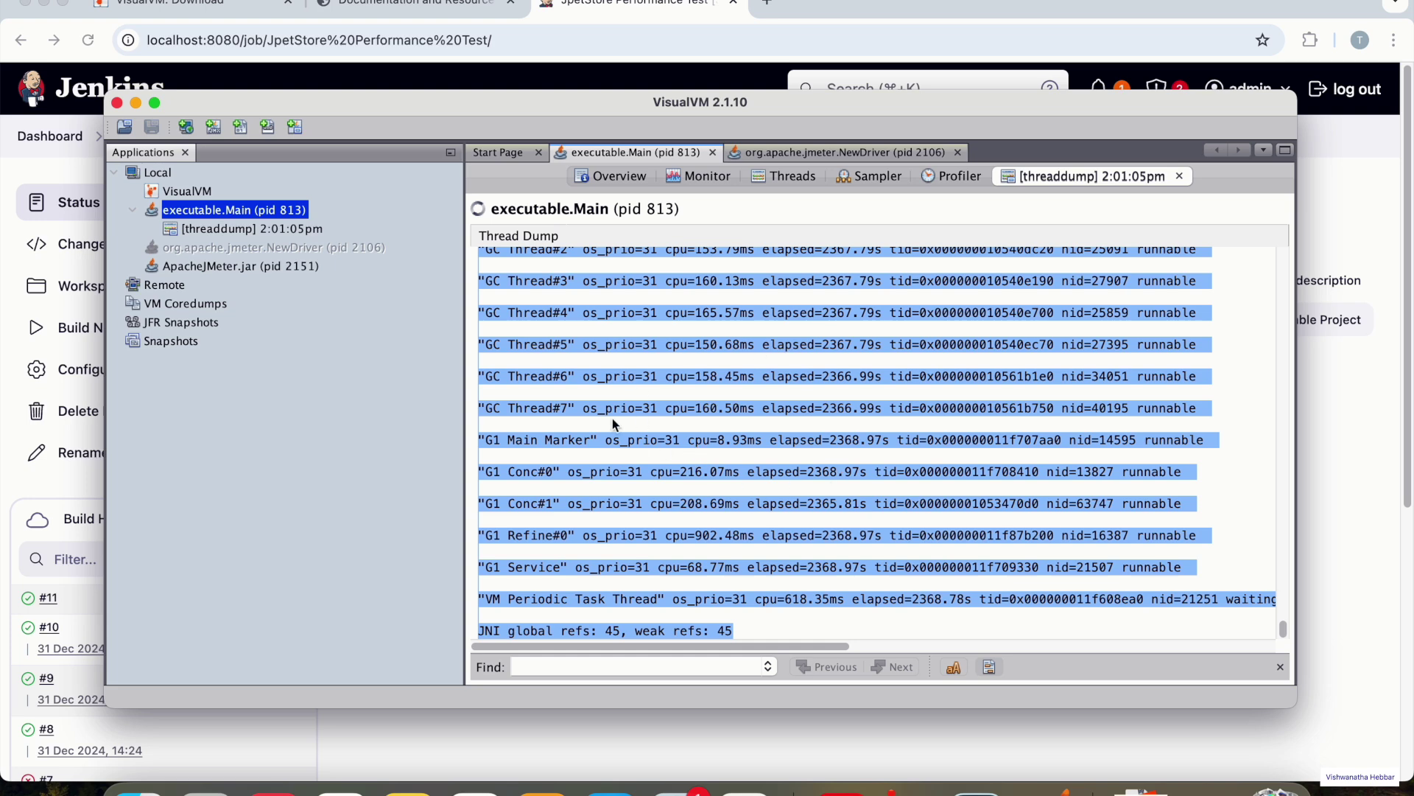
click(664, 314)
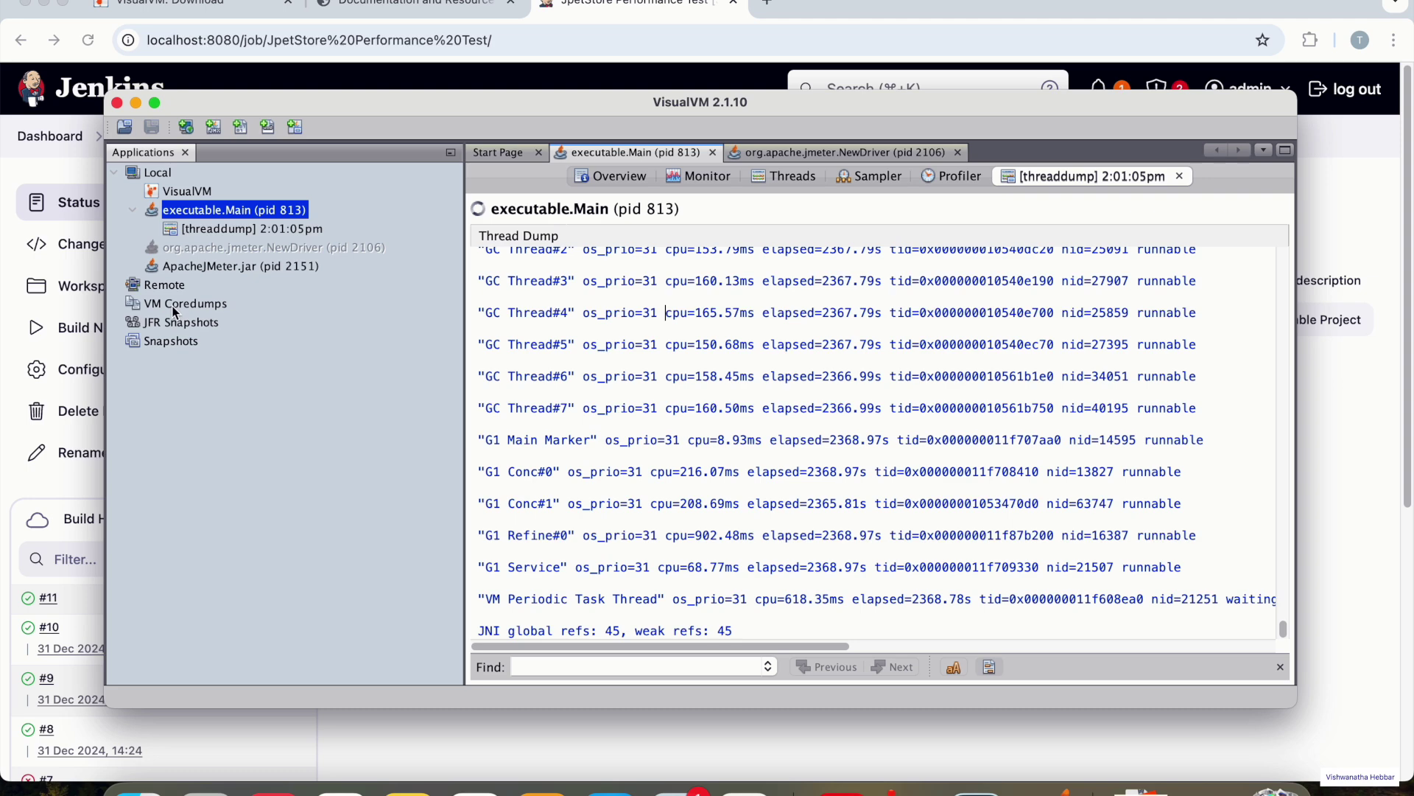
click(153, 343)
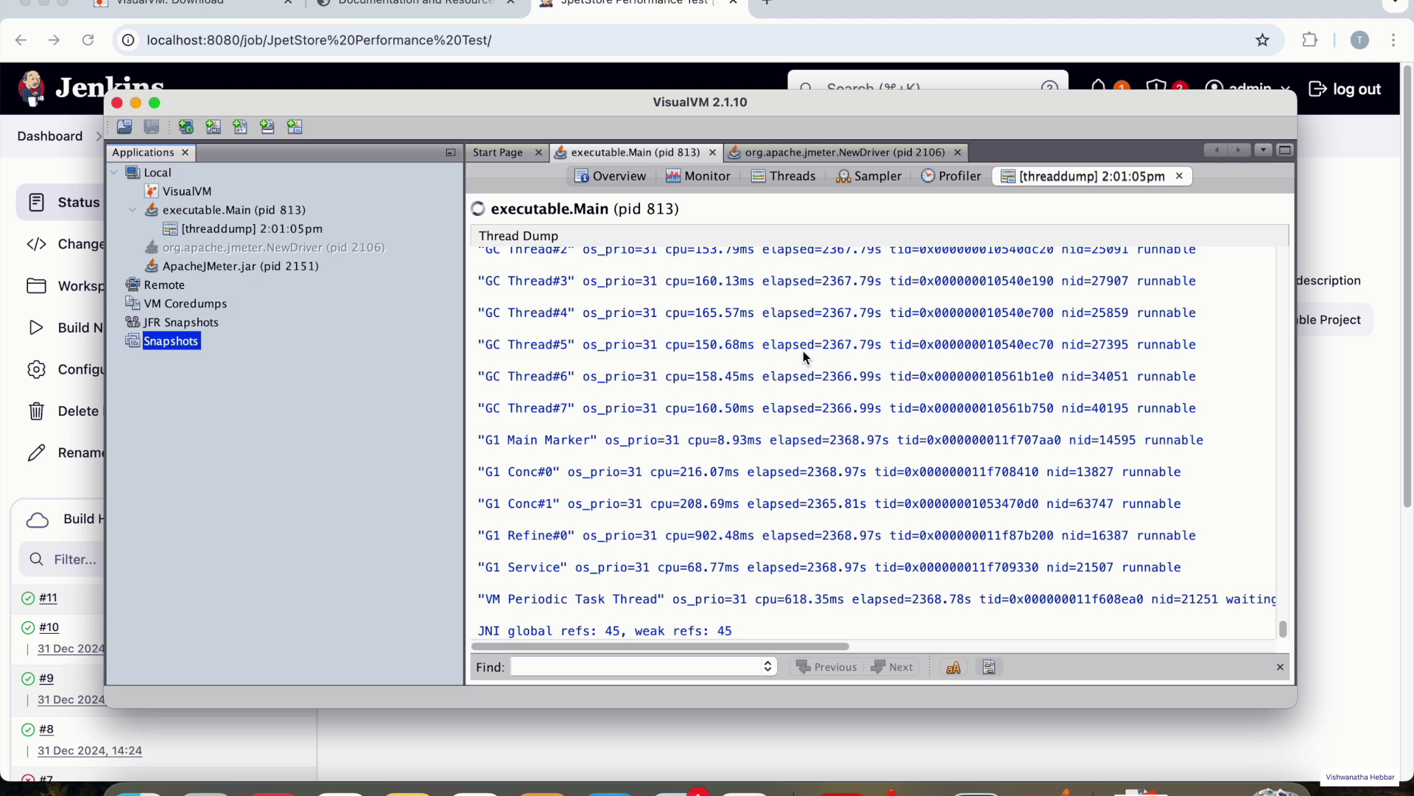
key(Escape)
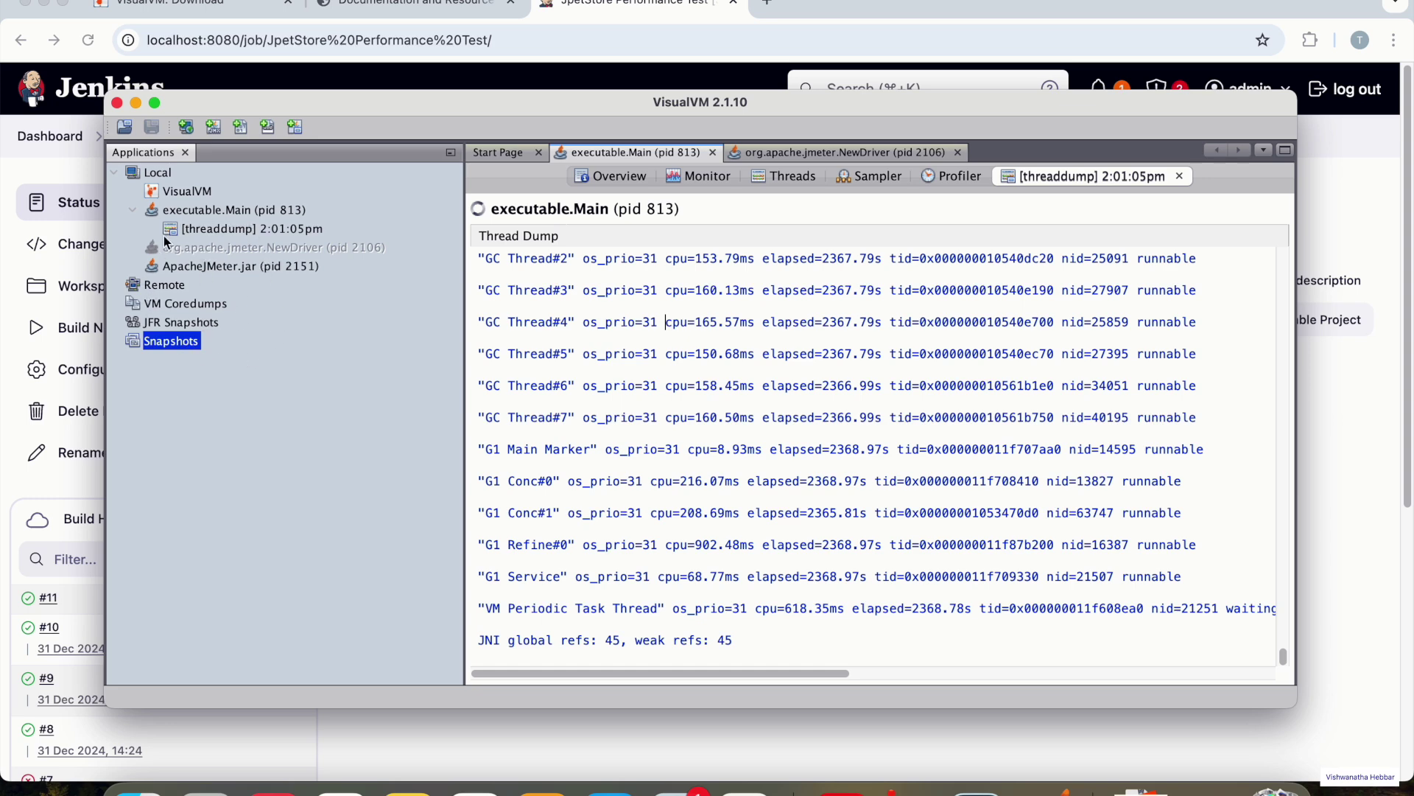
- From the VisualVM documentation tab, open and scroll through the Working with Remote Applications guide
click(390, 4)
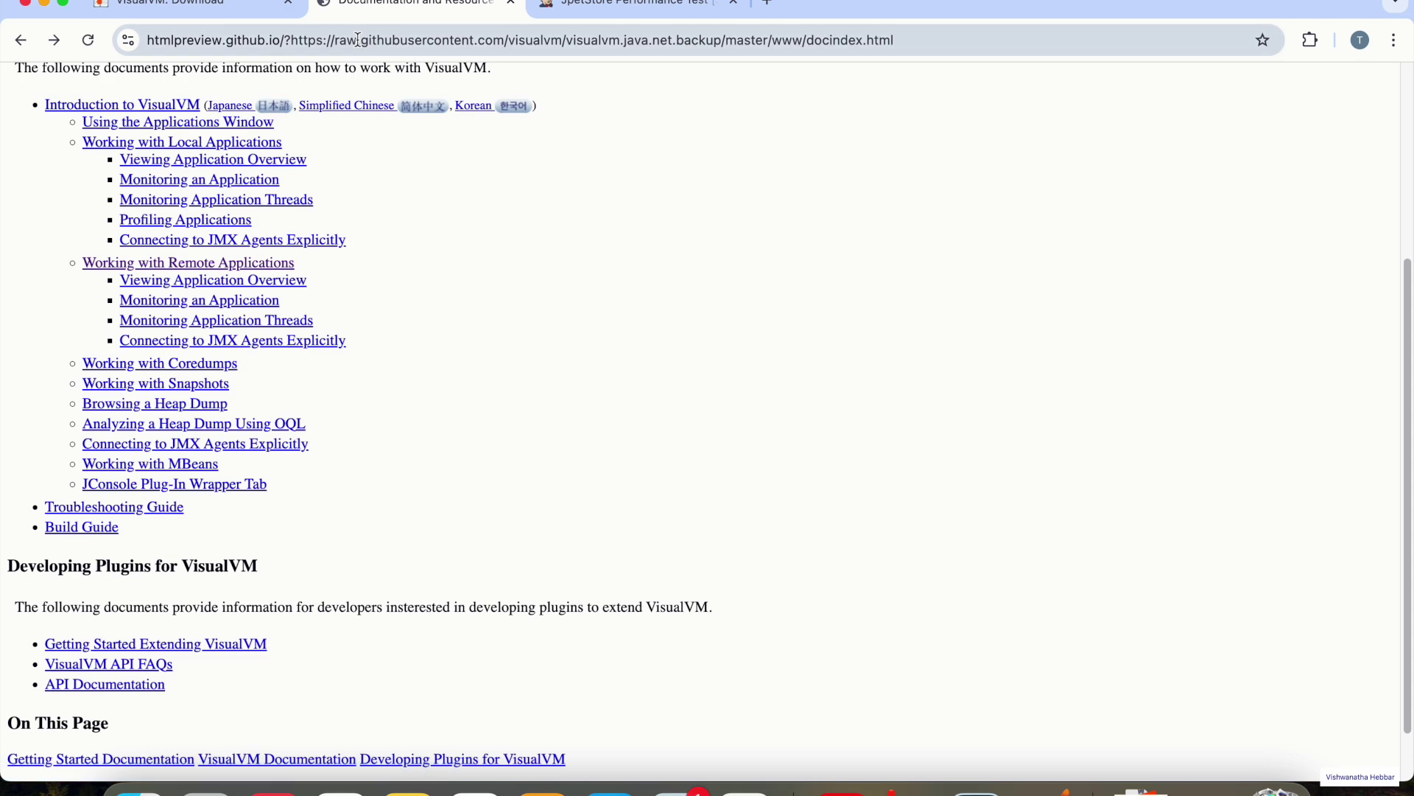
scroll(324, 228, up, 5)
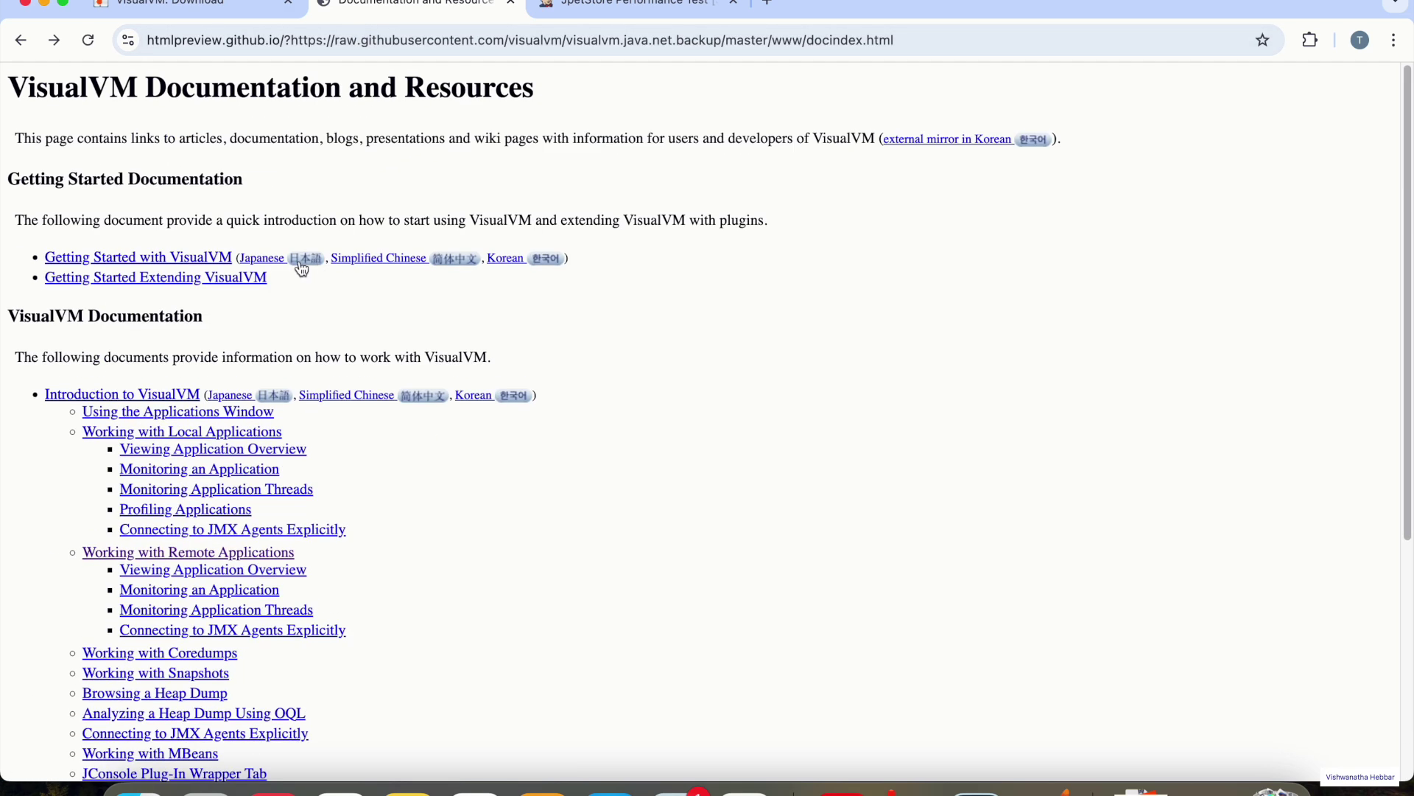
click(182, 557)
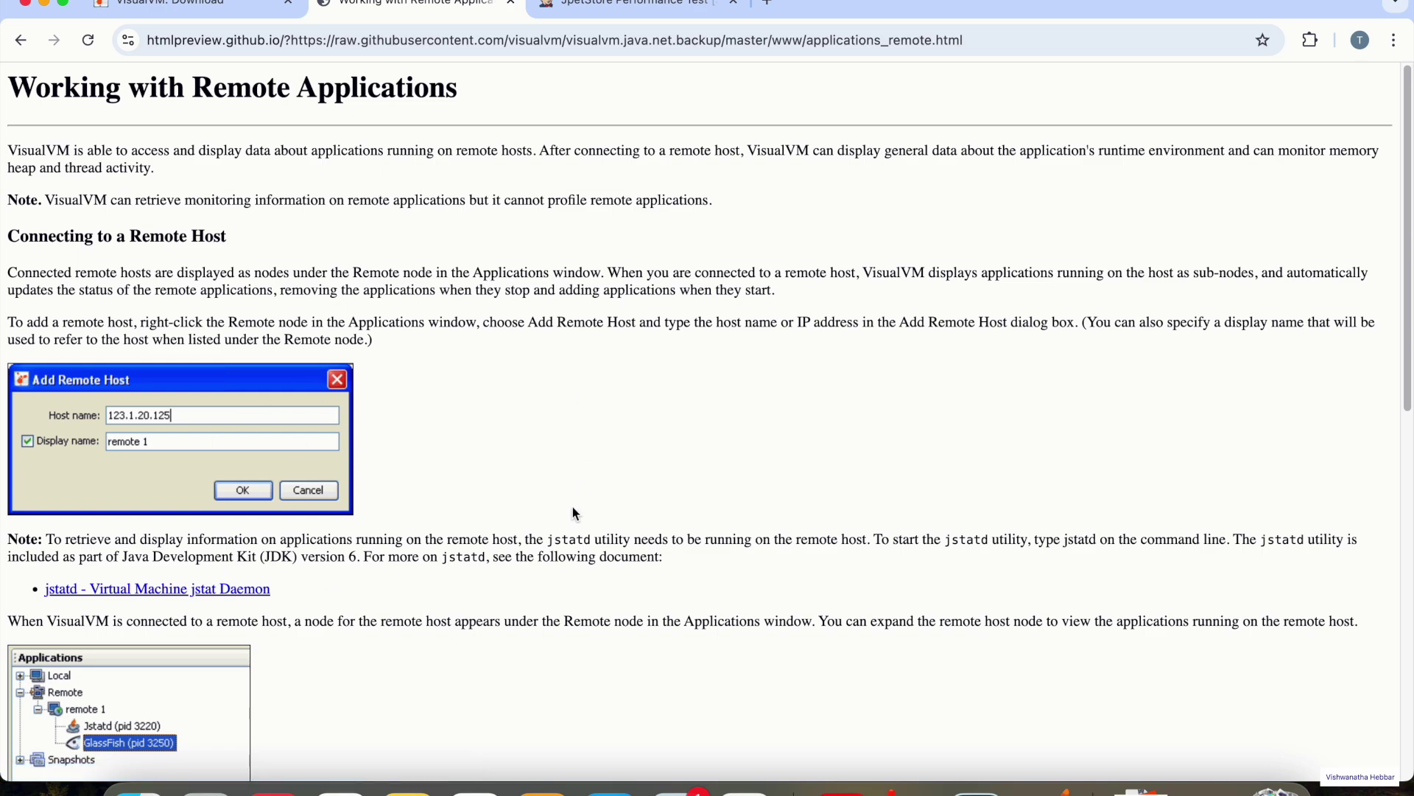
scroll(573, 510, down, 3)
scroll(575, 511, down, 4)
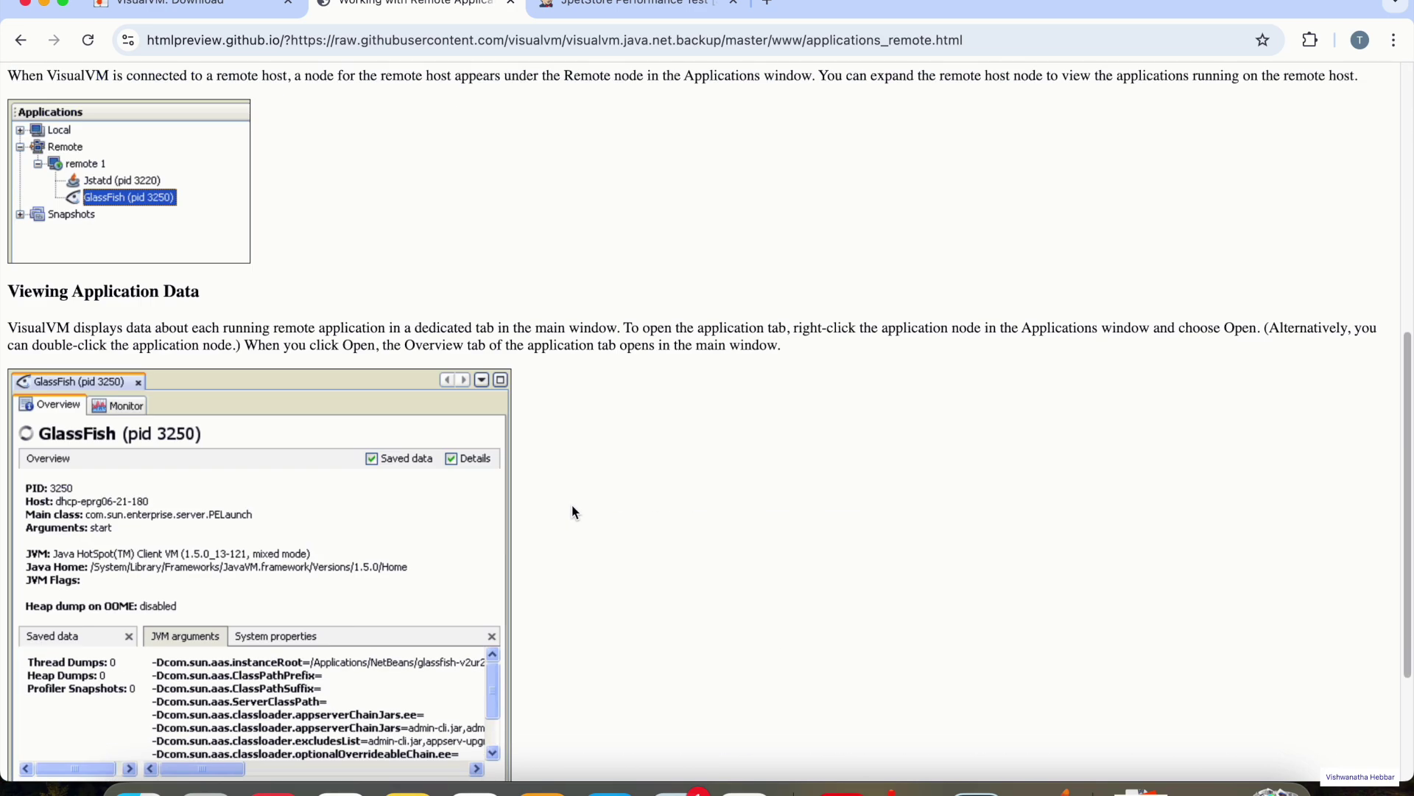
- Go back to the Documentation and Resources index, briefly checking the VisualVM download page tab
key(super+bracketleft)
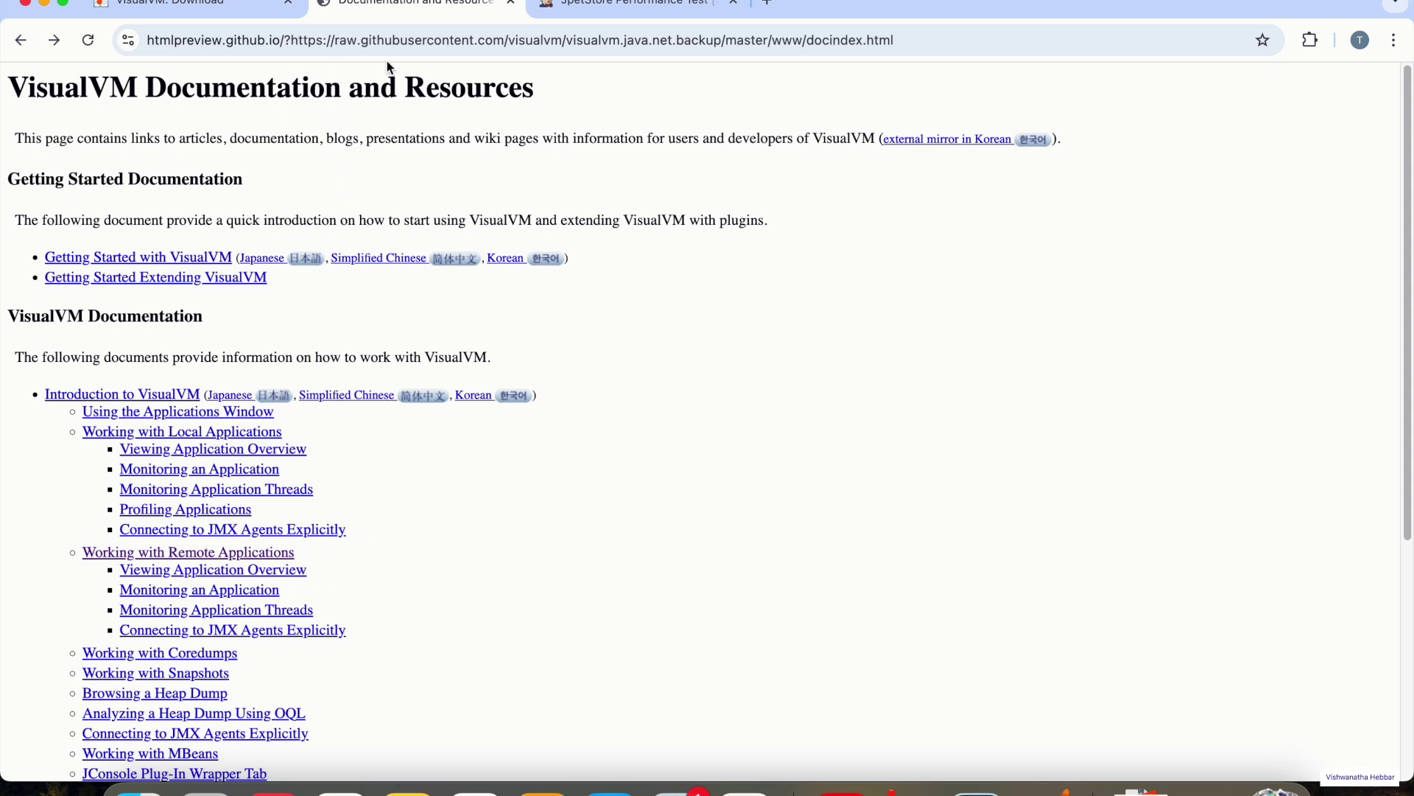
click(228, 6)
click(386, 3)
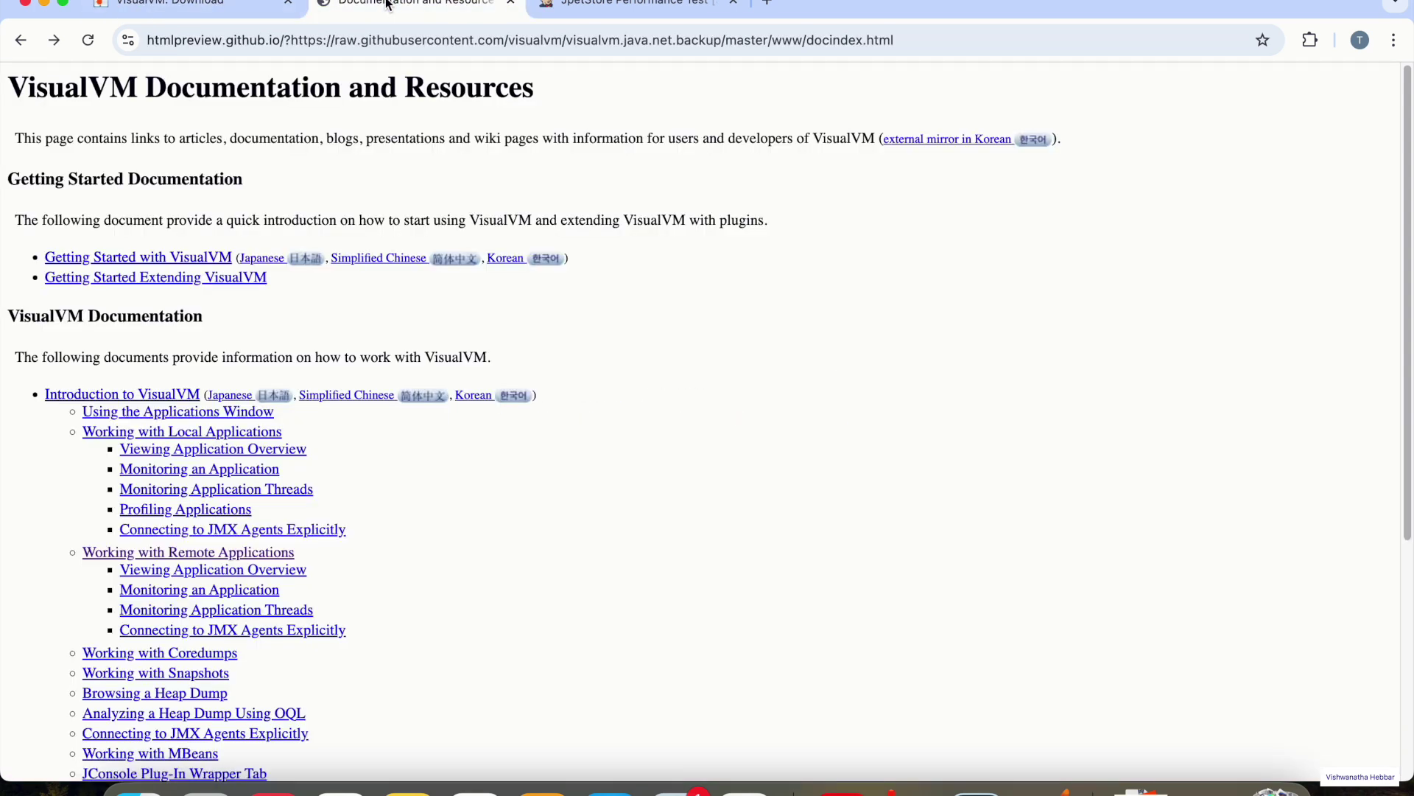